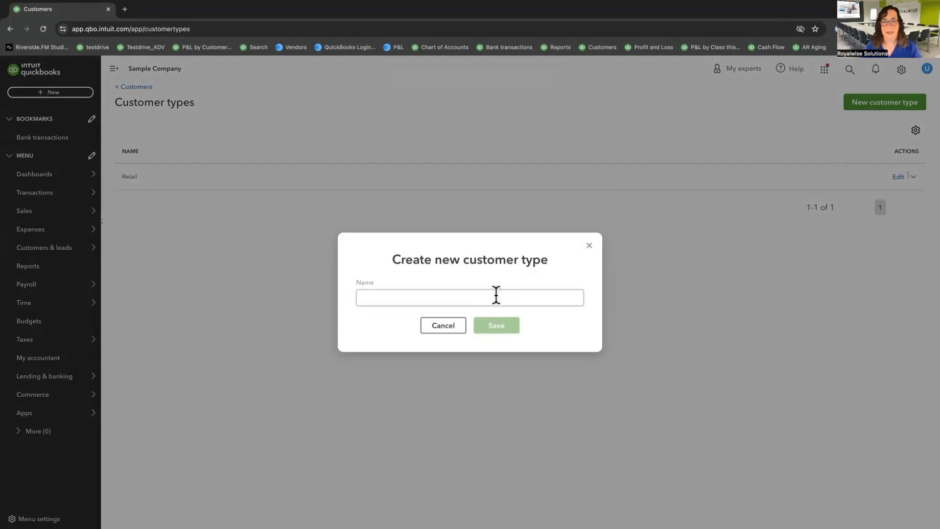
Create a new customer type named Wholesale and save it.
{"action": "left_click", "coordinate": [496, 298]}
{"action": "type", "text": "Wholesale"}
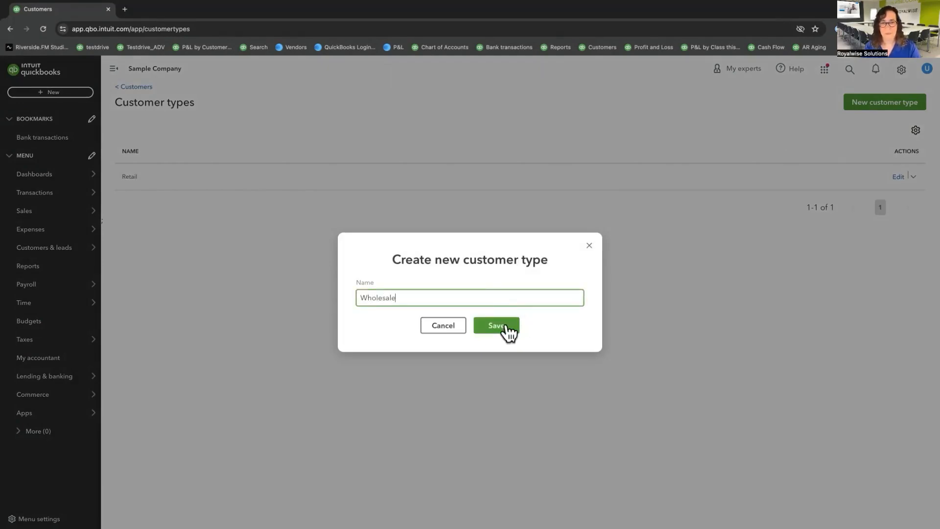
{"action": "left_click", "coordinate": [505, 325]}
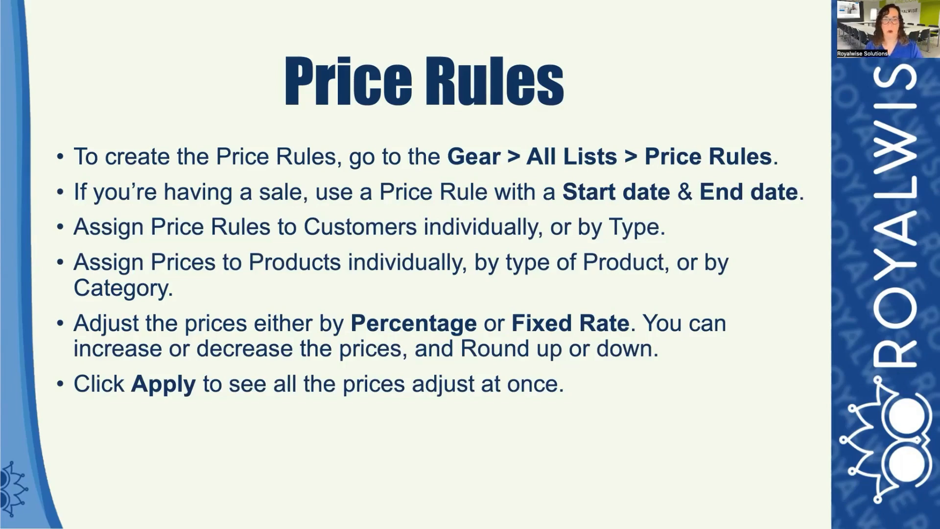
Open the Price Rules page from the full set of company lists.
{"action": "key", "text": "ctrl+Right"}
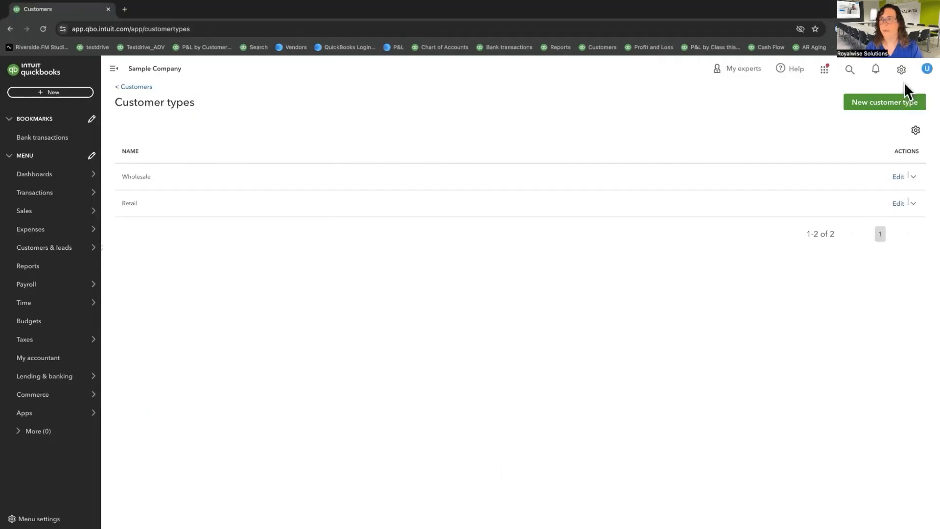
{"action": "left_click", "coordinate": [904, 72]}
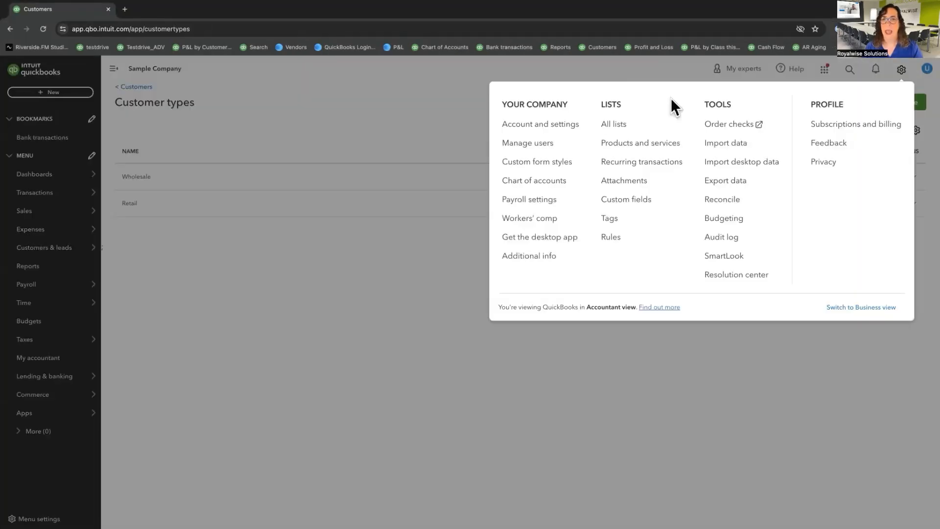
{"action": "left_click", "coordinate": [619, 126]}
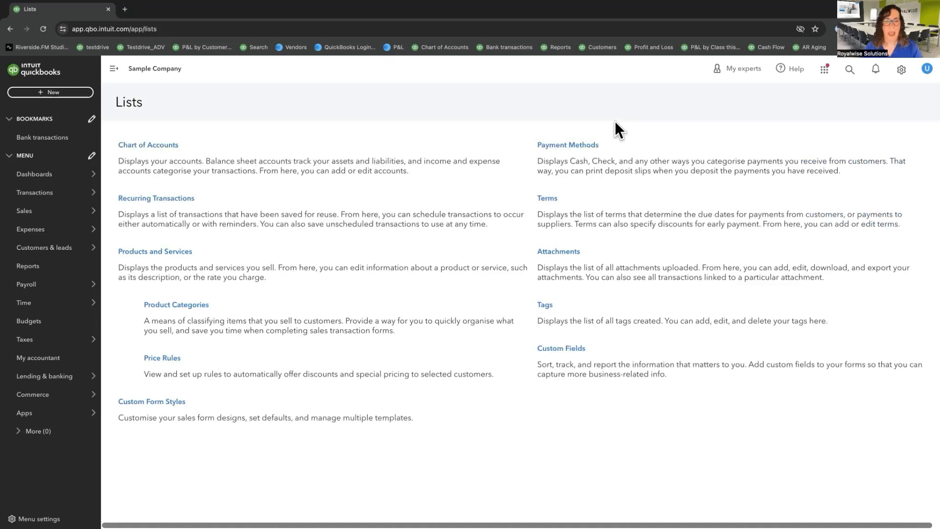
{"action": "left_click", "coordinate": [164, 361]}
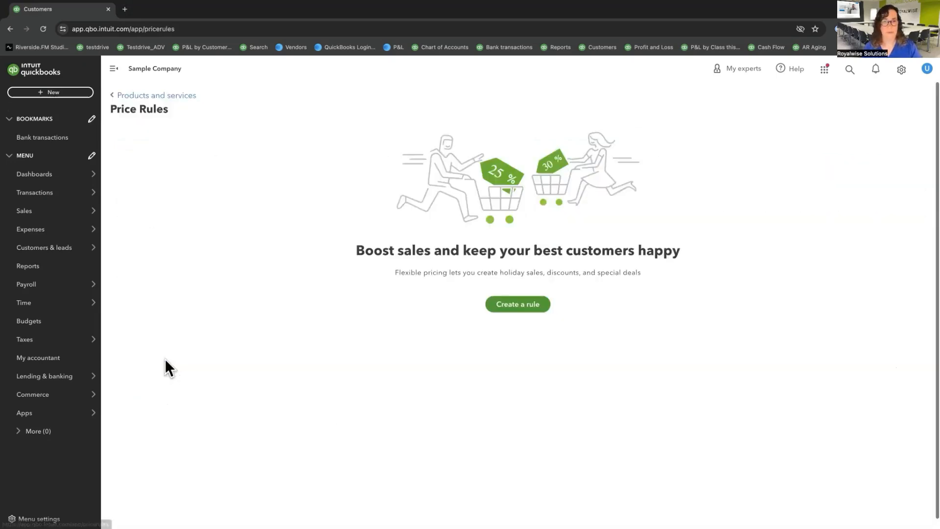
{"action": "left_click", "coordinate": [507, 305]}
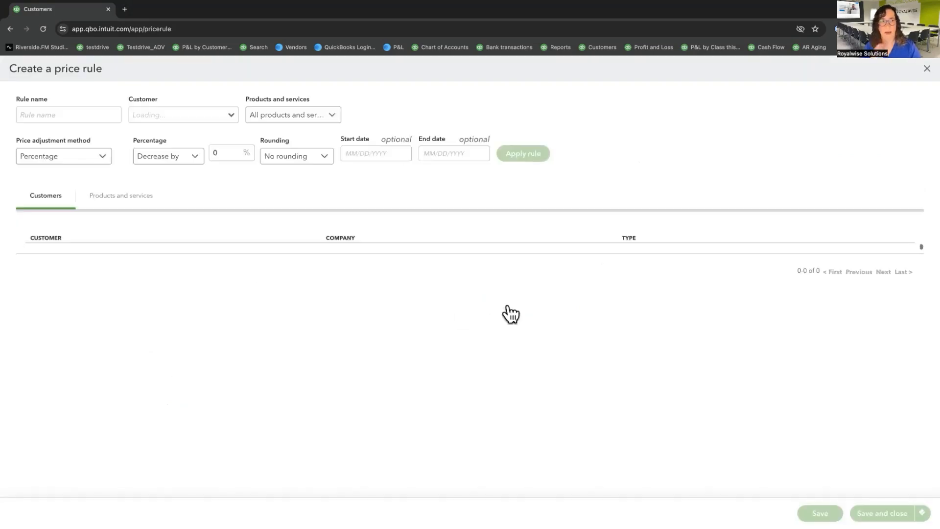
{"action": "left_click", "coordinate": [84, 115]}
{"action": "type", "text": "Whol"}
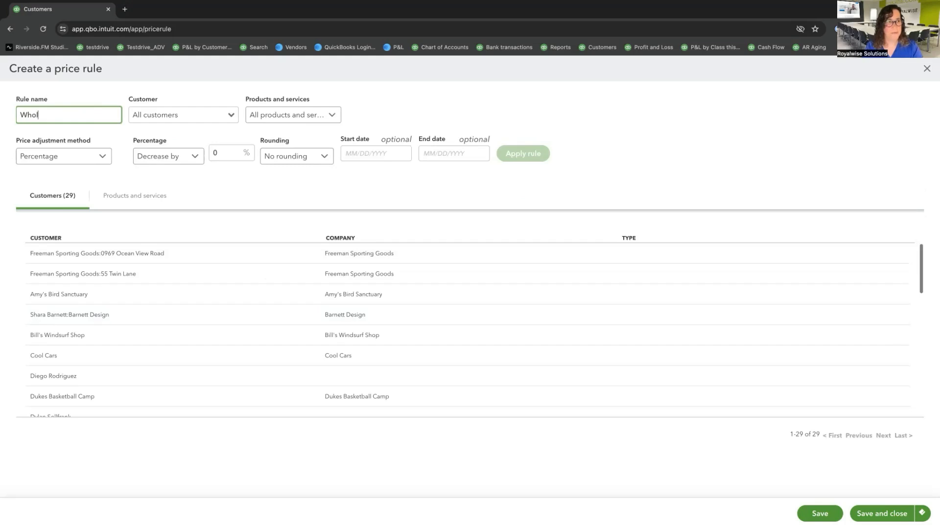
{"action": "type", "text": "esale"}
{"action": "left_click", "coordinate": [234, 120]}
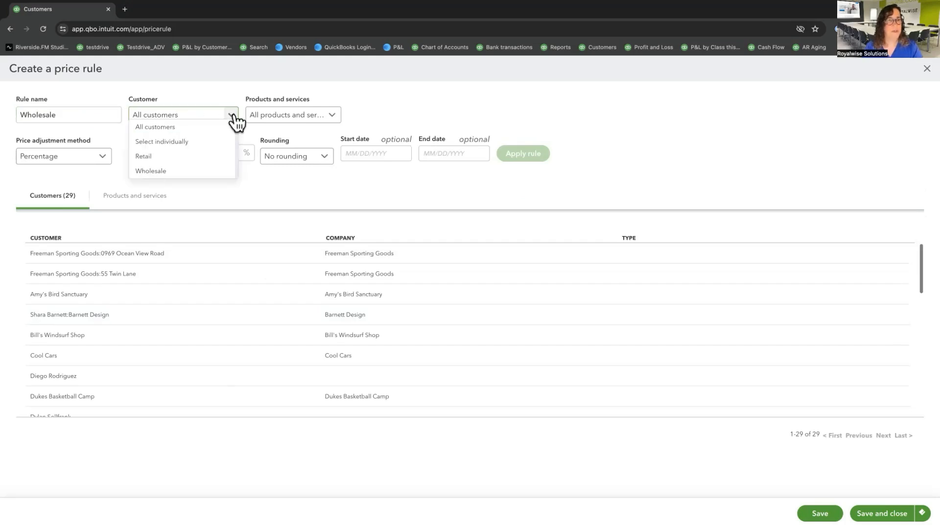
{"action": "left_click", "coordinate": [179, 171]}
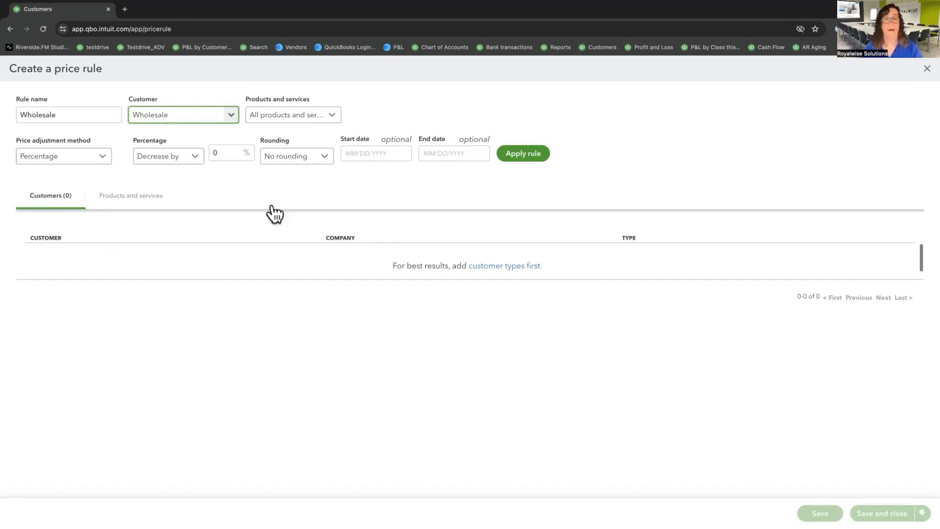
{"action": "left_click", "coordinate": [926, 68]}
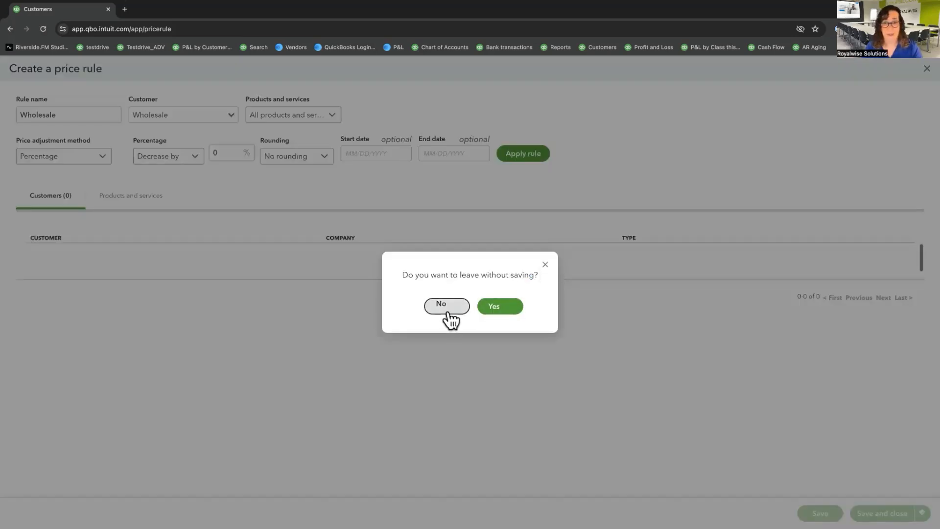
{"action": "left_click", "coordinate": [447, 307]}
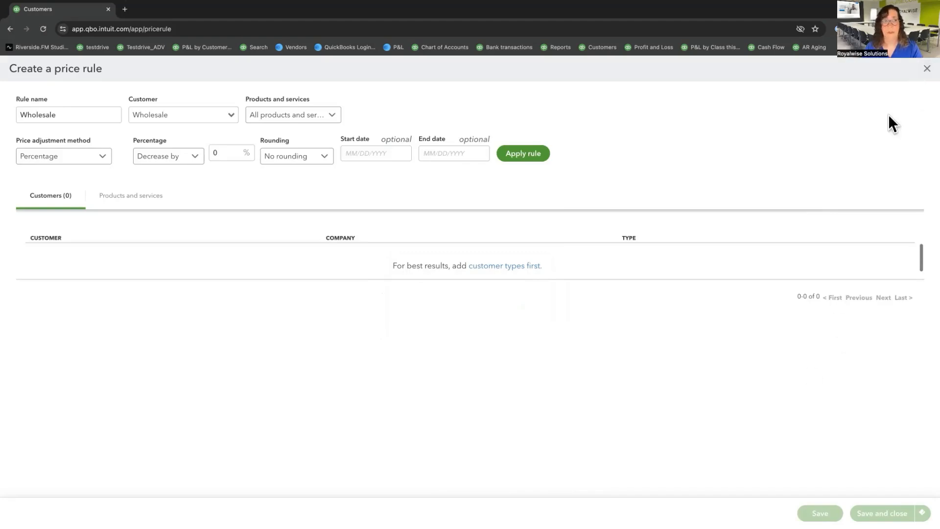
{"action": "left_click", "coordinate": [924, 71]}
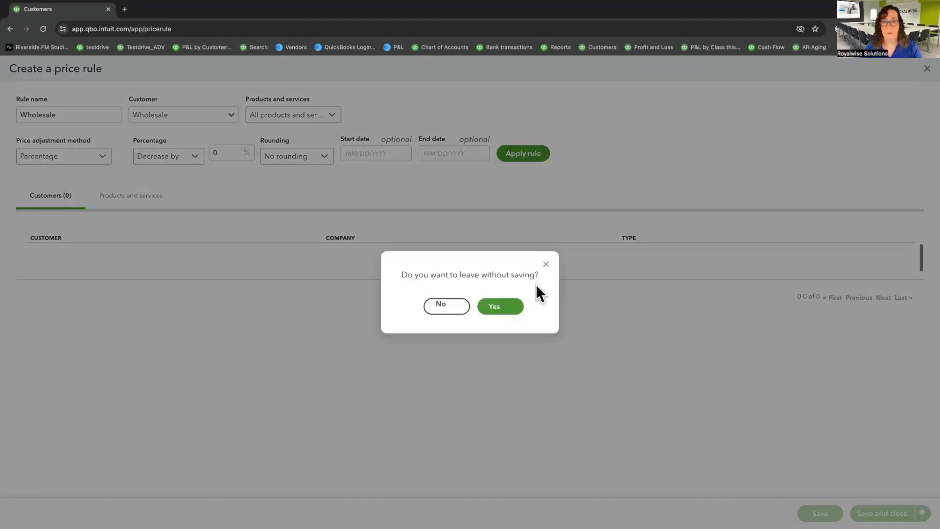
{"action": "left_click", "coordinate": [507, 308]}
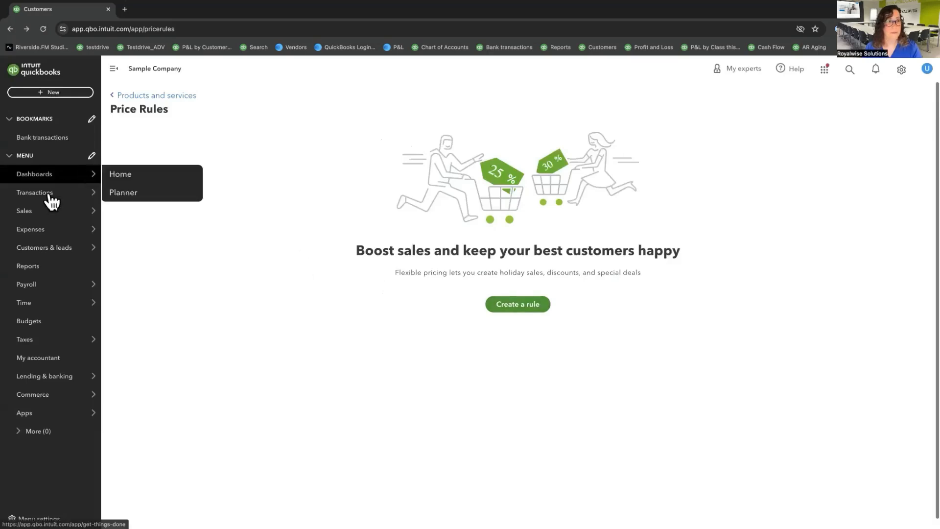
Open the Customers list in the sales area.
{"action": "mouse_move", "coordinate": [49, 216]}
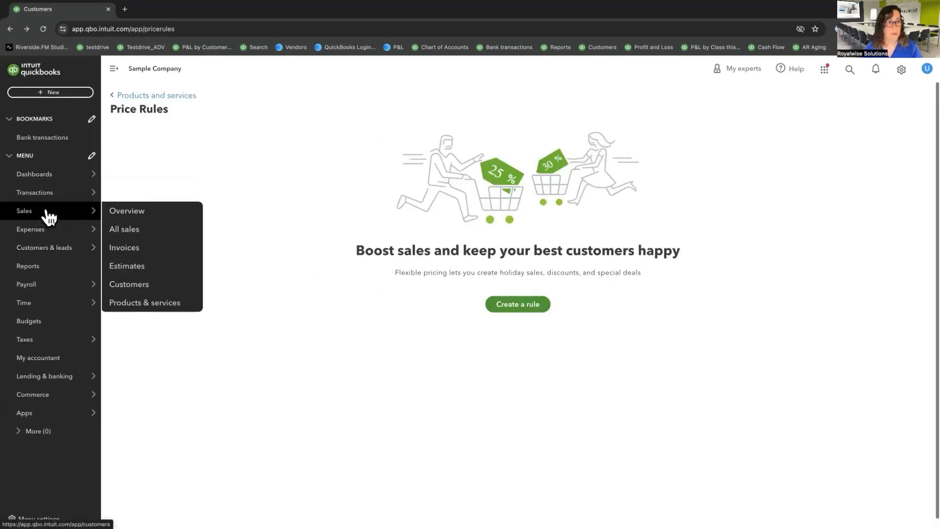
{"action": "left_click", "coordinate": [129, 285]}
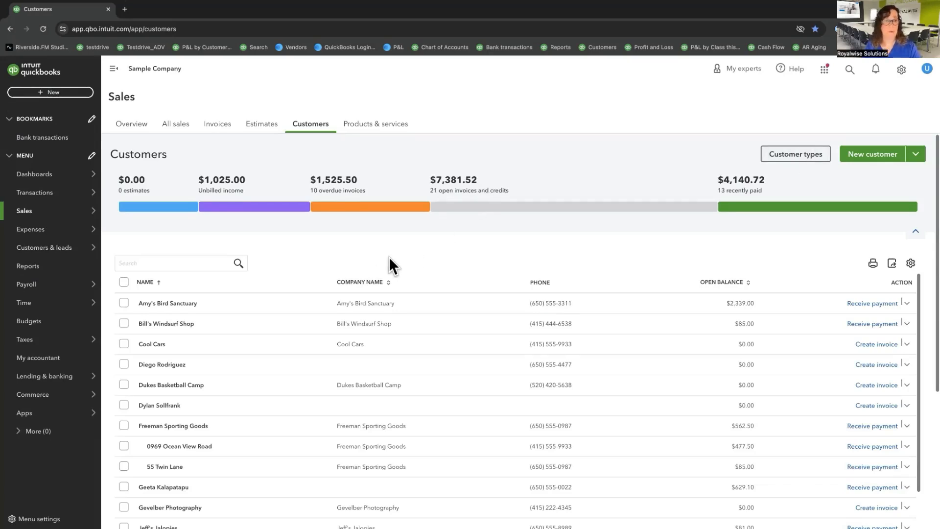
{"action": "scroll", "coordinate": [389, 257], "scroll_direction": "down", "scroll_amount": 5}
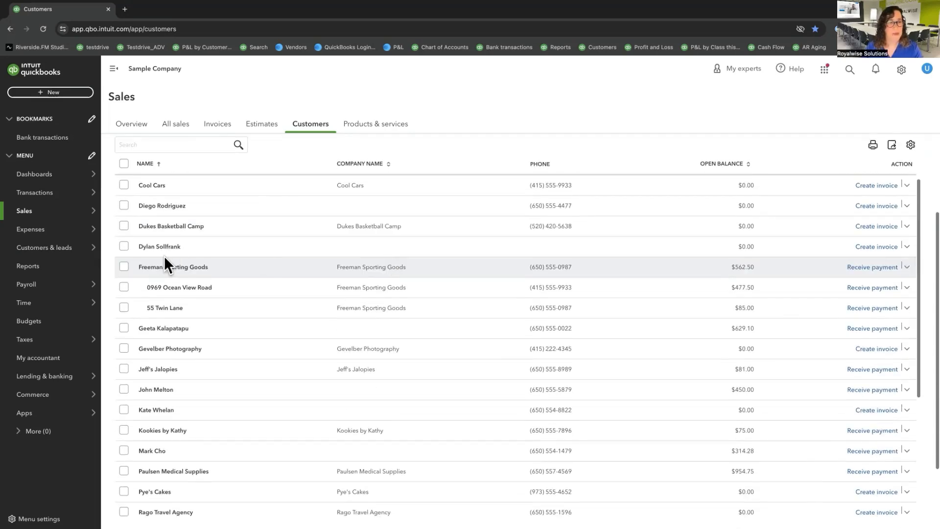
{"action": "left_click", "coordinate": [124, 287]}
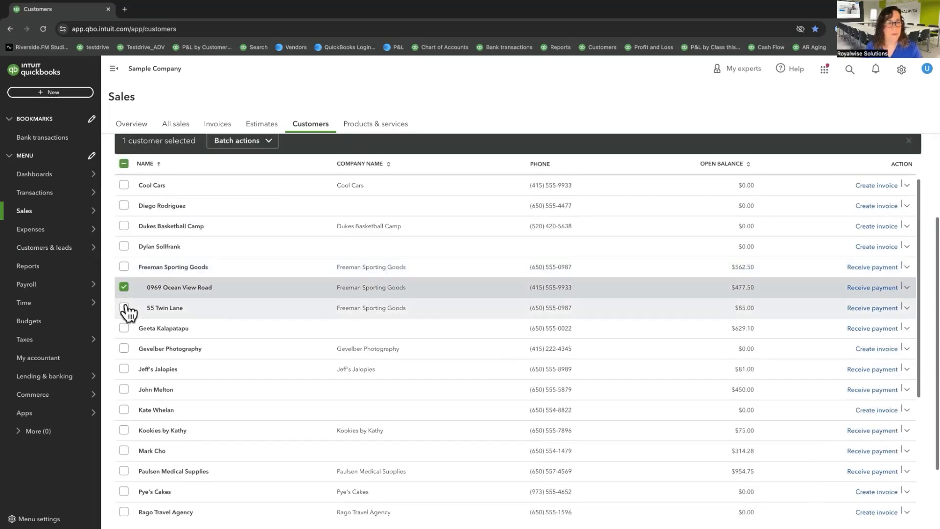
{"action": "left_click", "coordinate": [124, 307]}
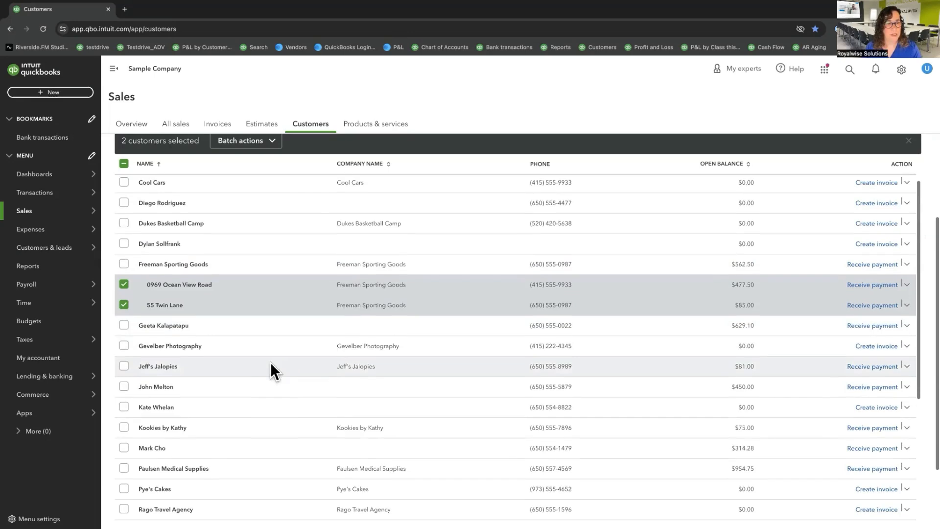
{"action": "scroll", "coordinate": [270, 362], "scroll_direction": "down", "scroll_amount": 1}
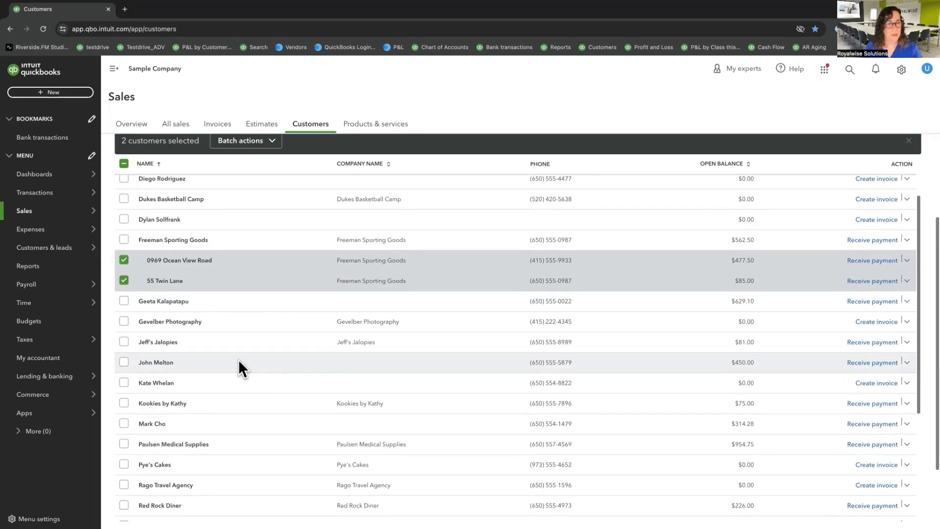
{"action": "left_click", "coordinate": [124, 343]}
{"action": "left_click", "coordinate": [124, 362]}
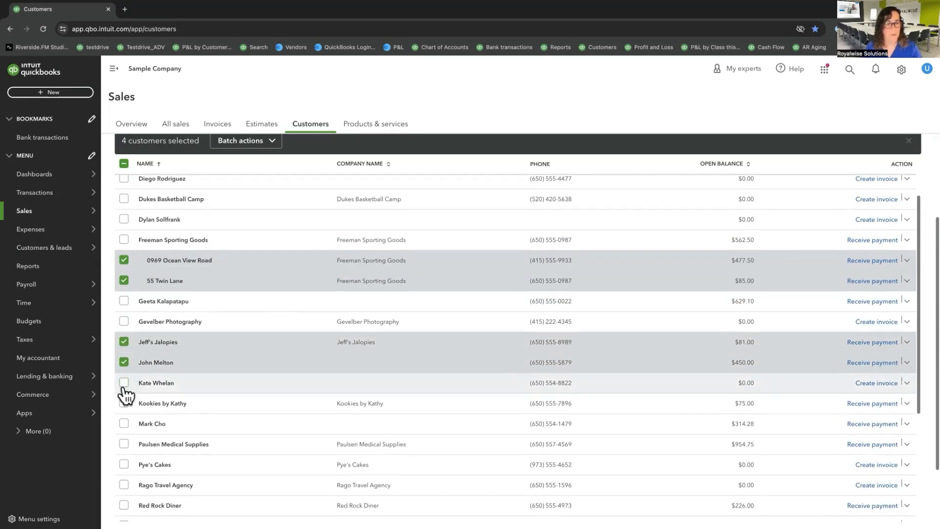
{"action": "left_click", "coordinate": [127, 388]}
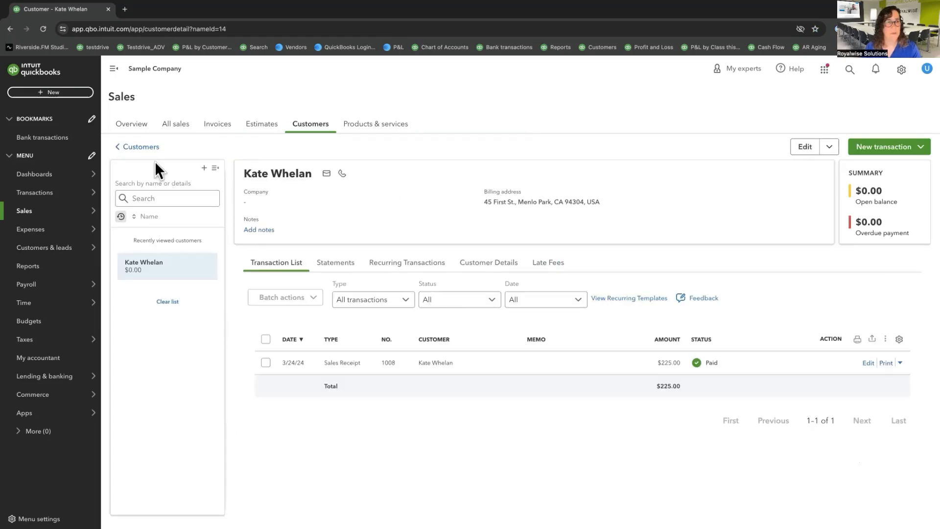
{"action": "left_click", "coordinate": [142, 147]}
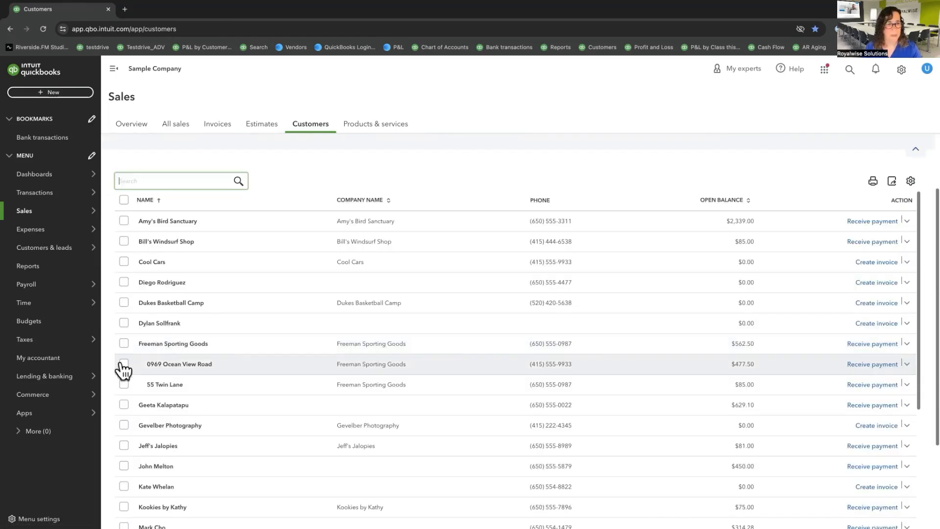
Batch-assign the Wholesale customer type to Freeman Sporting Goods, its two sub-customers, Jeff's Jalopies and the two customers listed directly below it.
{"action": "left_click", "coordinate": [124, 366]}
{"action": "left_click", "coordinate": [124, 394]}
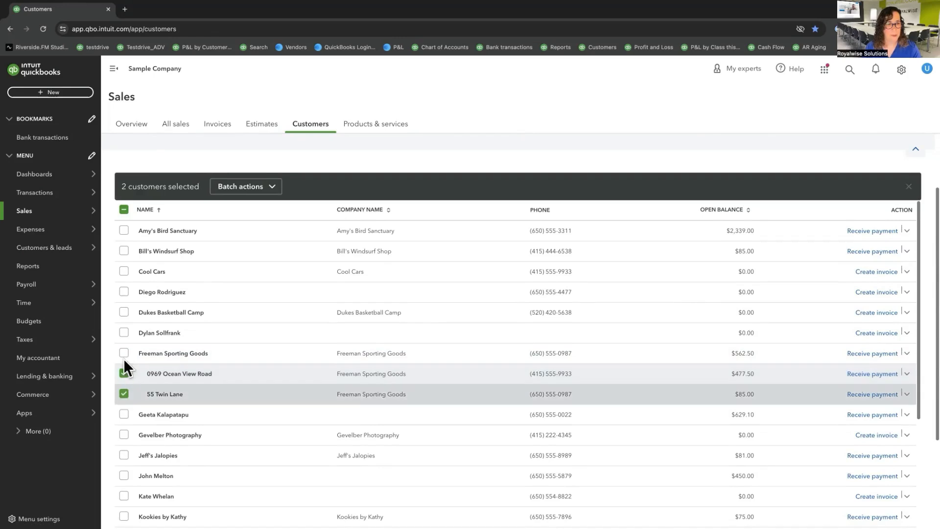
{"action": "left_click", "coordinate": [124, 353]}
{"action": "scroll", "coordinate": [197, 381], "scroll_direction": "down", "scroll_amount": 1}
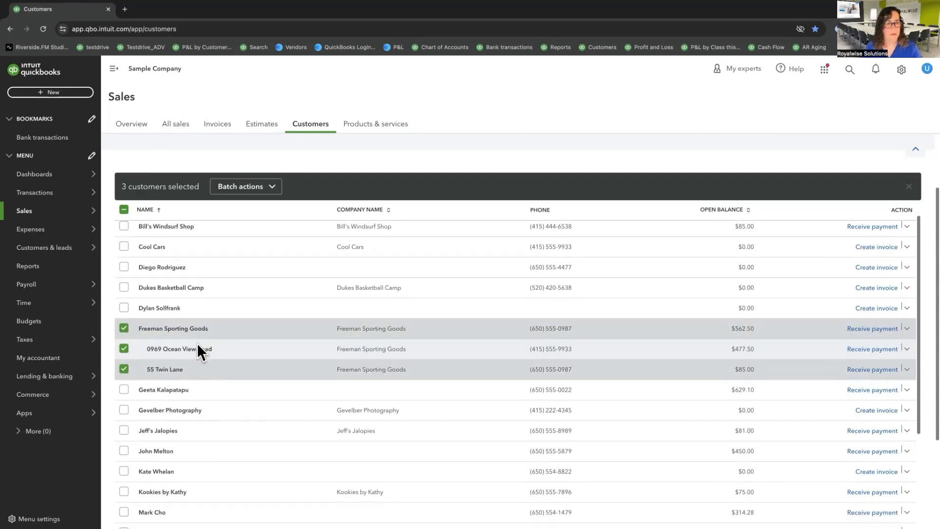
{"action": "left_click", "coordinate": [124, 431]}
{"action": "left_click", "coordinate": [124, 471]}
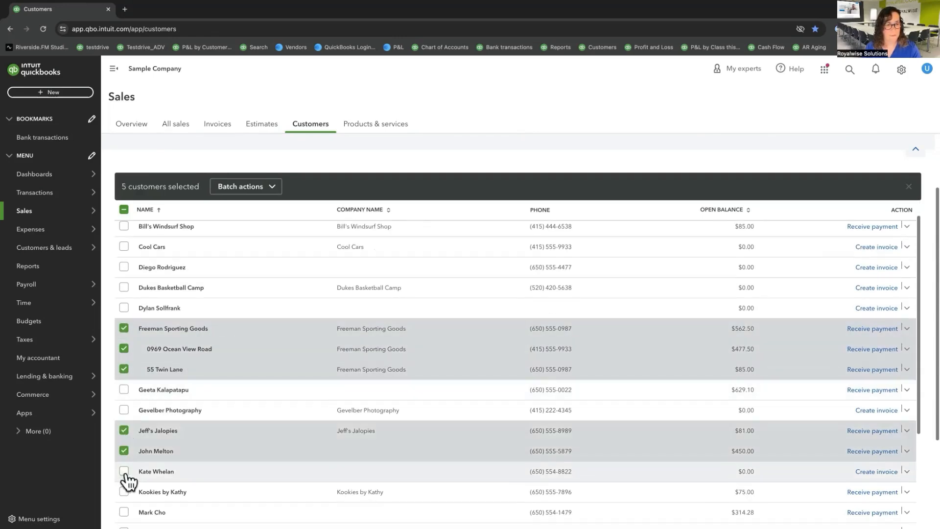
{"action": "left_click", "coordinate": [261, 195]}
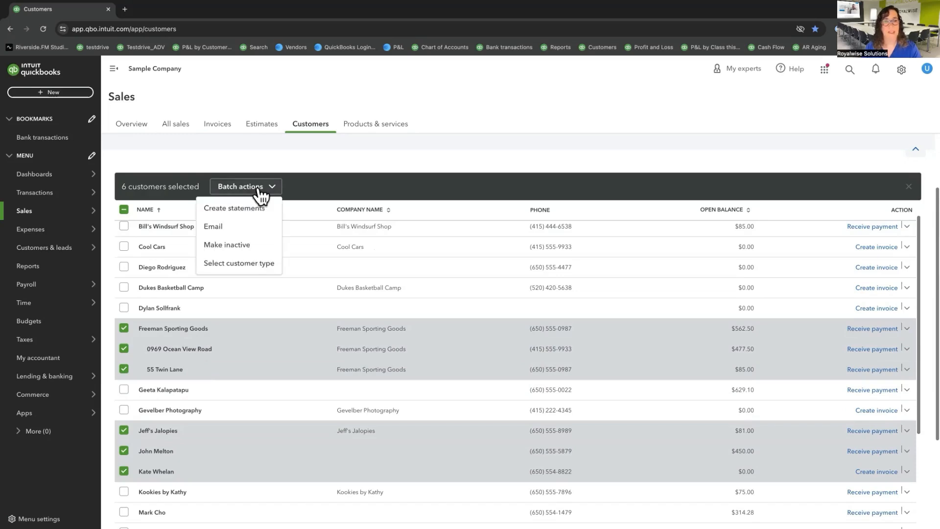
{"action": "left_click", "coordinate": [241, 265]}
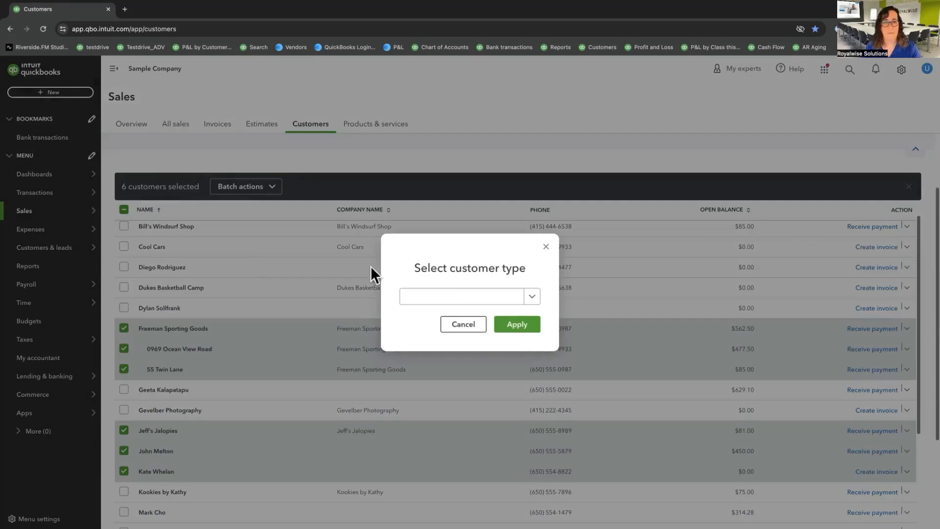
{"action": "left_click", "coordinate": [461, 297]}
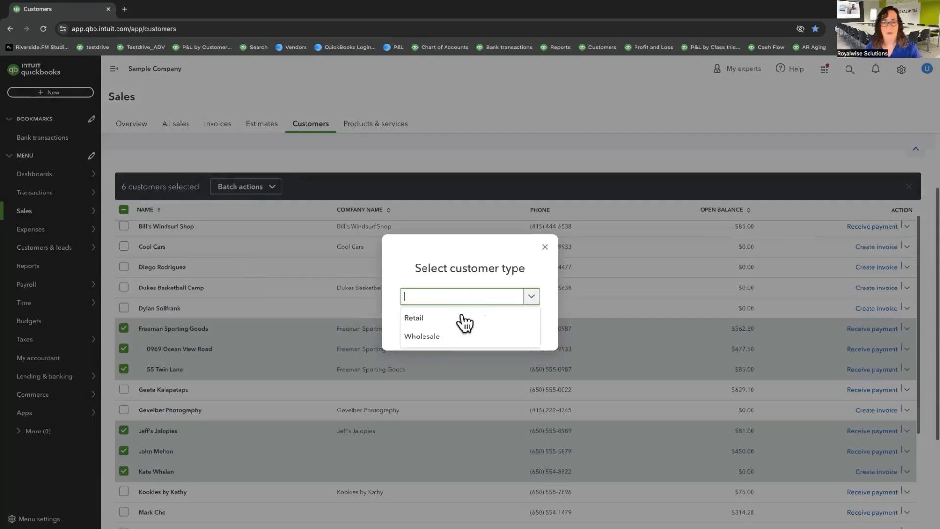
{"action": "left_click", "coordinate": [442, 337]}
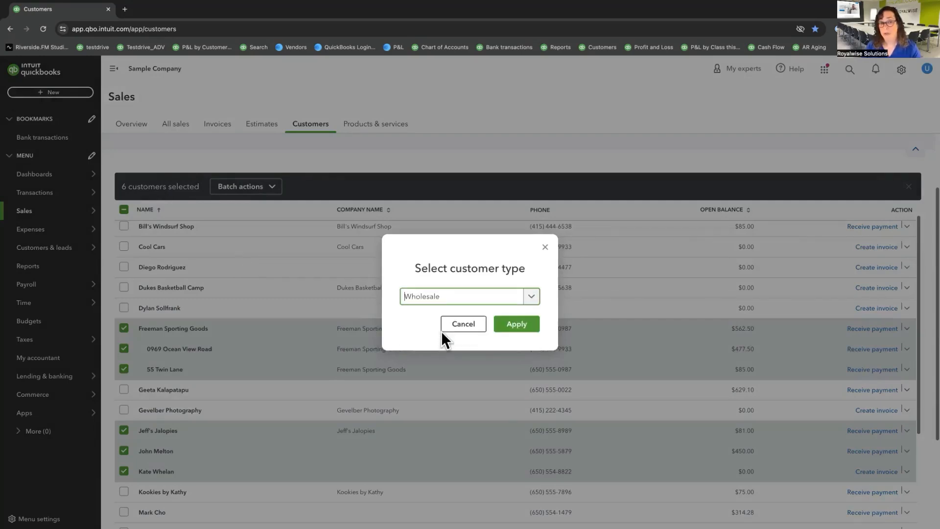
{"action": "left_click", "coordinate": [525, 325]}
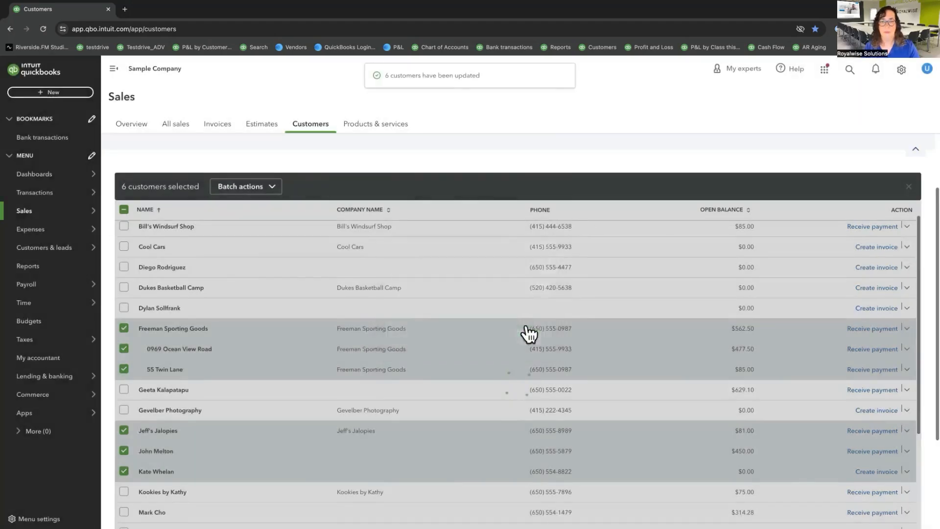
Open the Paulsen Medical Supplies customer record for editing.
{"action": "scroll", "coordinate": [429, 370], "scroll_direction": "down", "scroll_amount": 4}
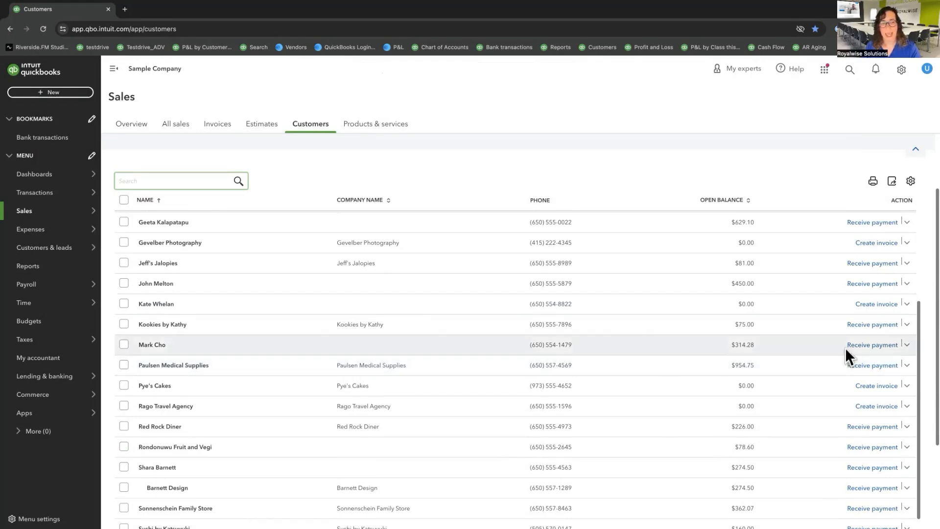
{"action": "left_click", "coordinate": [907, 365]}
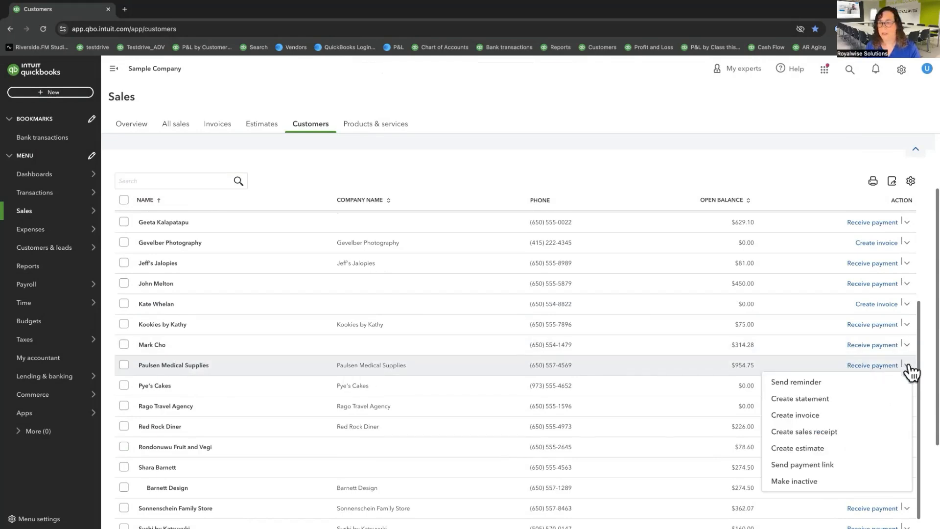
{"action": "left_click", "coordinate": [192, 366]}
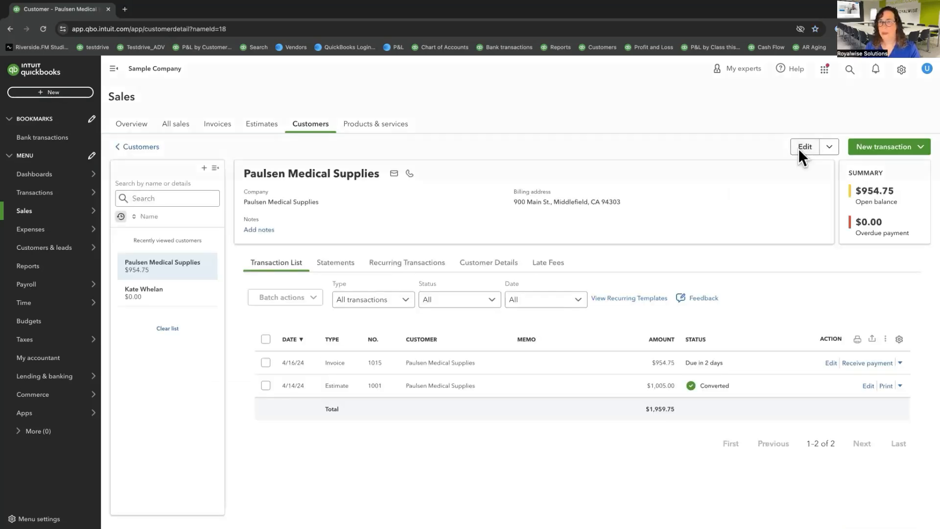
{"action": "left_click", "coordinate": [798, 147]}
Set Paulsen Medical Supplies' customer type to Wholesale in the additional info and save the customer.
{"action": "scroll", "coordinate": [756, 289], "scroll_direction": "down", "scroll_amount": 10}
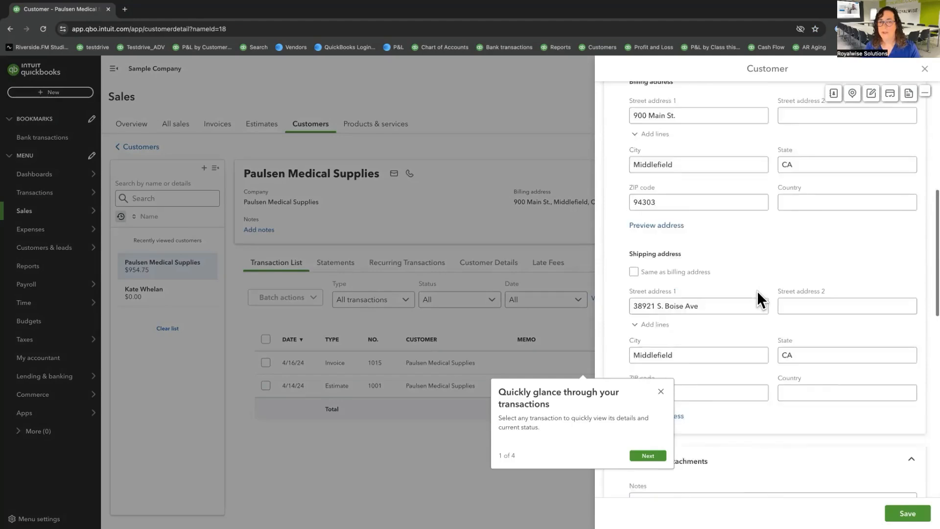
{"action": "left_click", "coordinate": [759, 331]}
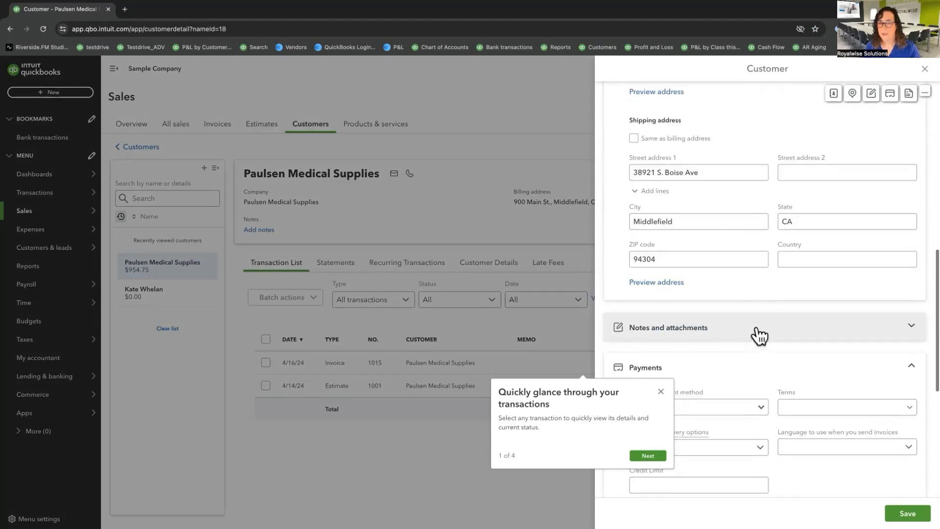
{"action": "scroll", "coordinate": [756, 333], "scroll_direction": "down", "scroll_amount": 2}
{"action": "scroll", "coordinate": [745, 334], "scroll_direction": "down", "scroll_amount": 2}
{"action": "left_click", "coordinate": [662, 383]}
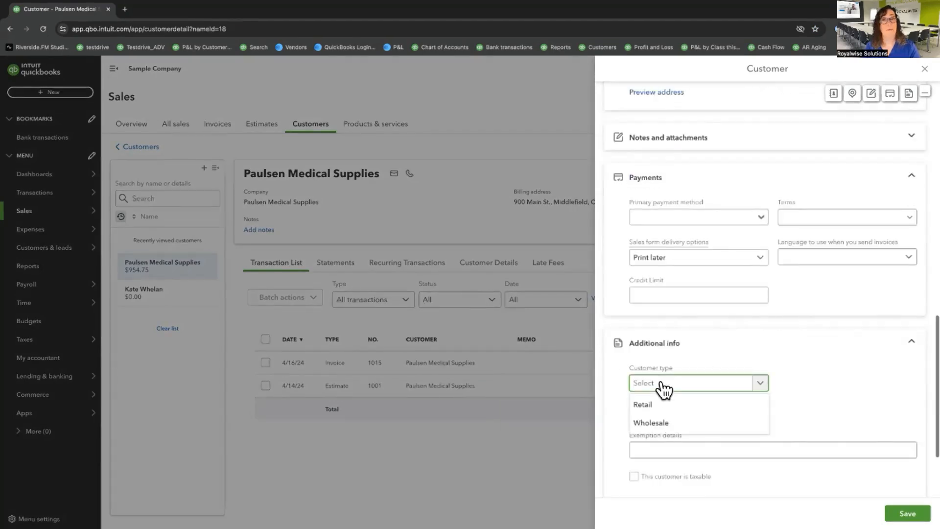
{"action": "left_click", "coordinate": [676, 424]}
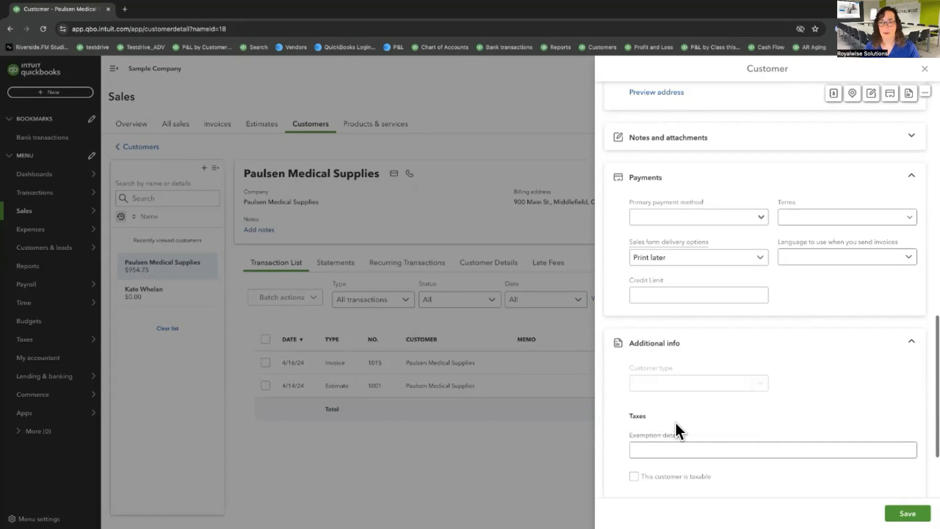
{"action": "left_click", "coordinate": [909, 505]}
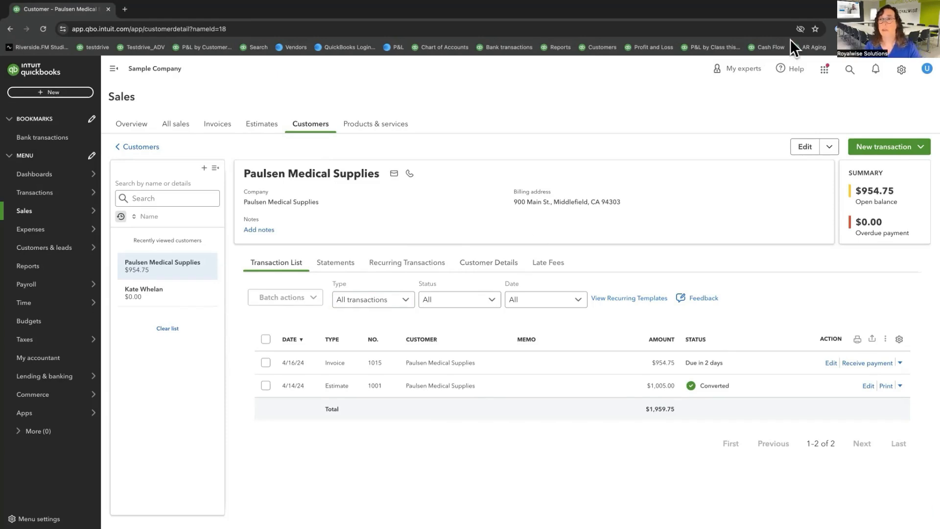
Open the Price Rules page from the full set of company lists and start a new rule.
{"action": "left_click", "coordinate": [901, 69]}
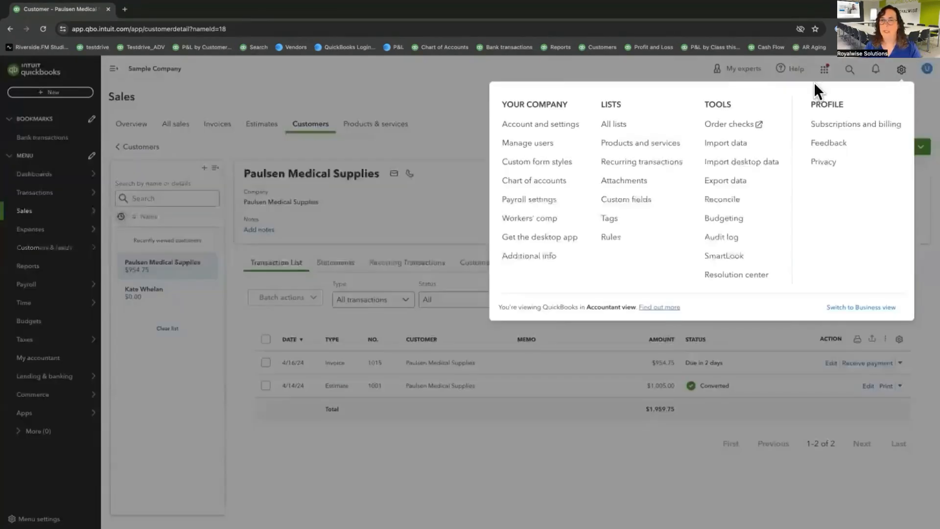
{"action": "left_click", "coordinate": [615, 128]}
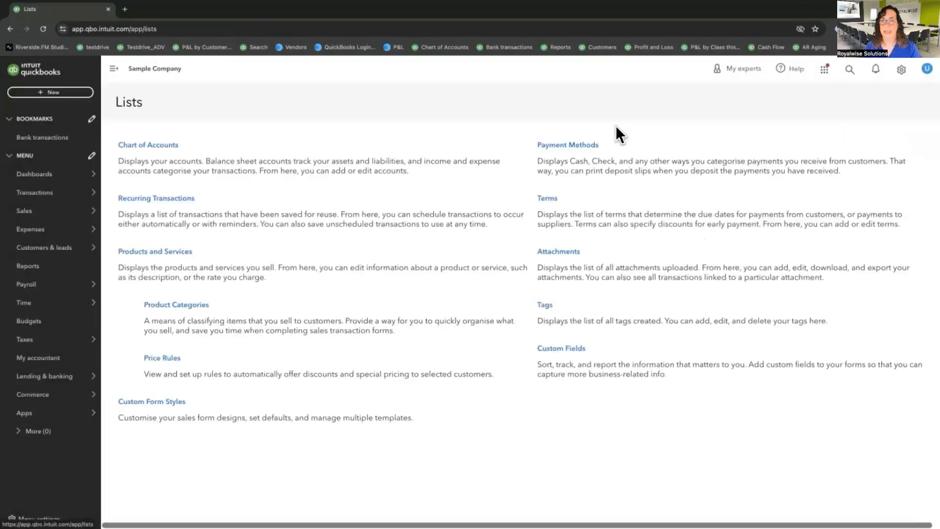
{"action": "left_click", "coordinate": [171, 359]}
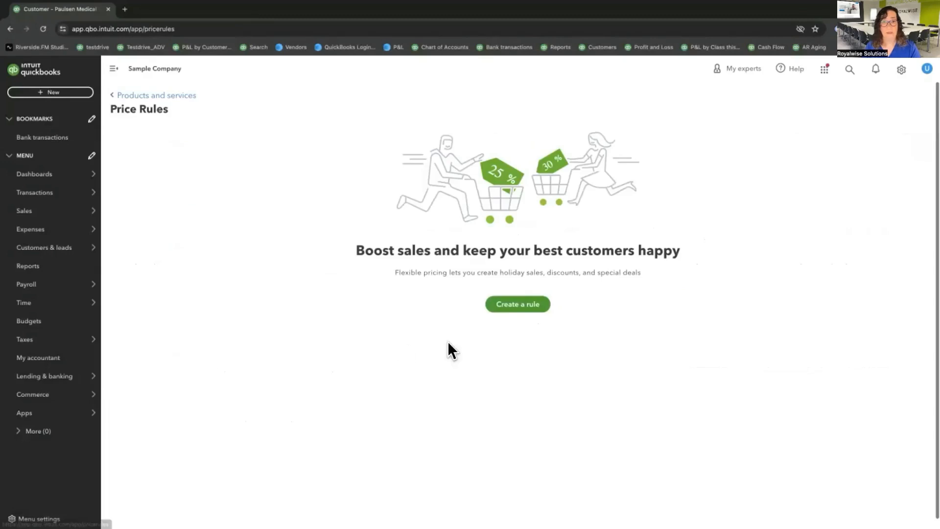
{"action": "left_click", "coordinate": [513, 307]}
Name the price rule Wholesale and apply it to the Wholesale customer type.
{"action": "left_click", "coordinate": [93, 116]}
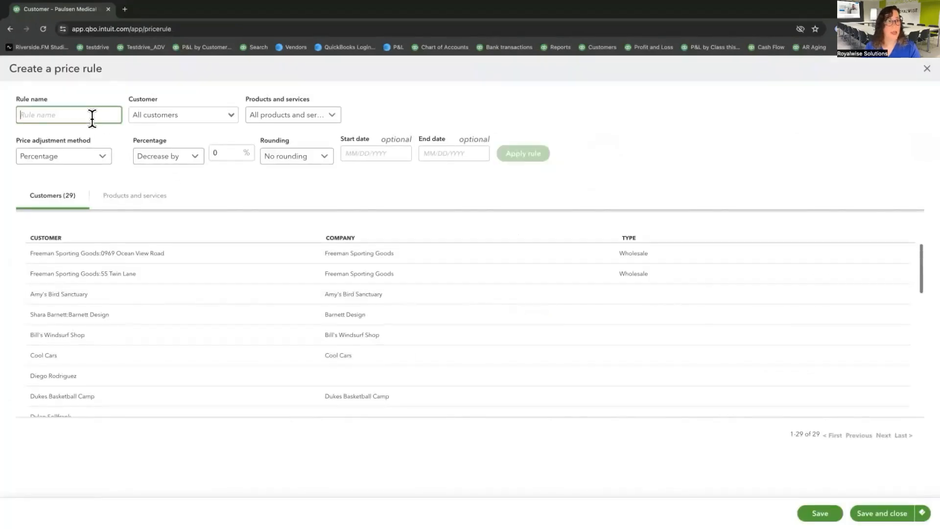
{"action": "type", "text": "Wholesa"}
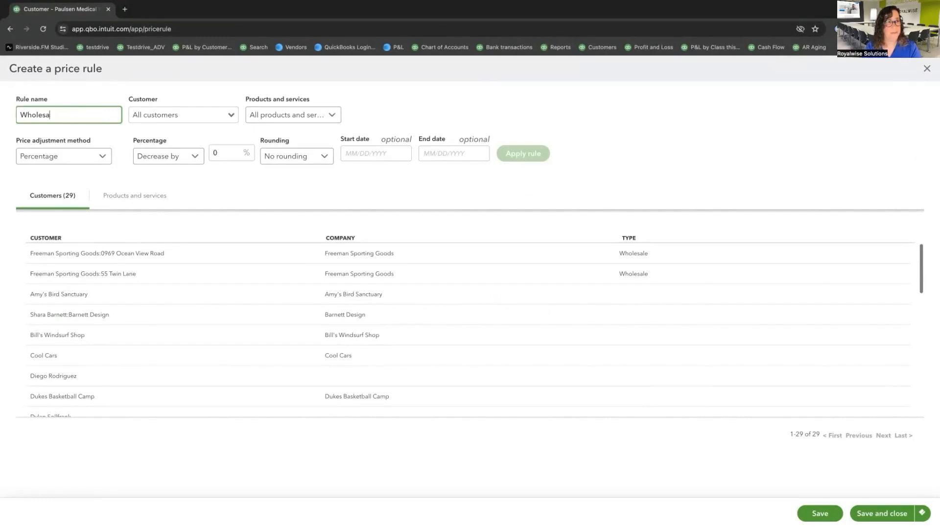
{"action": "type", "text": "le"}
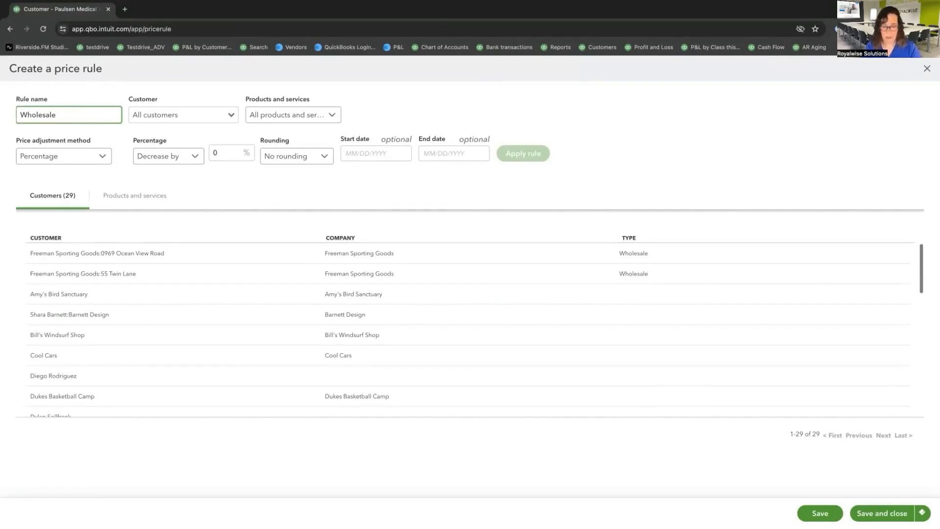
{"action": "left_click", "coordinate": [170, 118]}
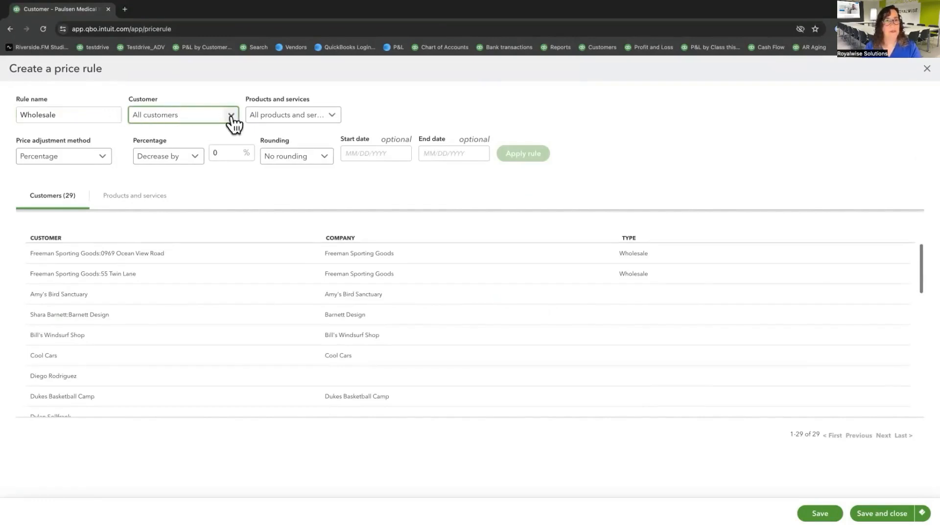
{"action": "left_click", "coordinate": [231, 116]}
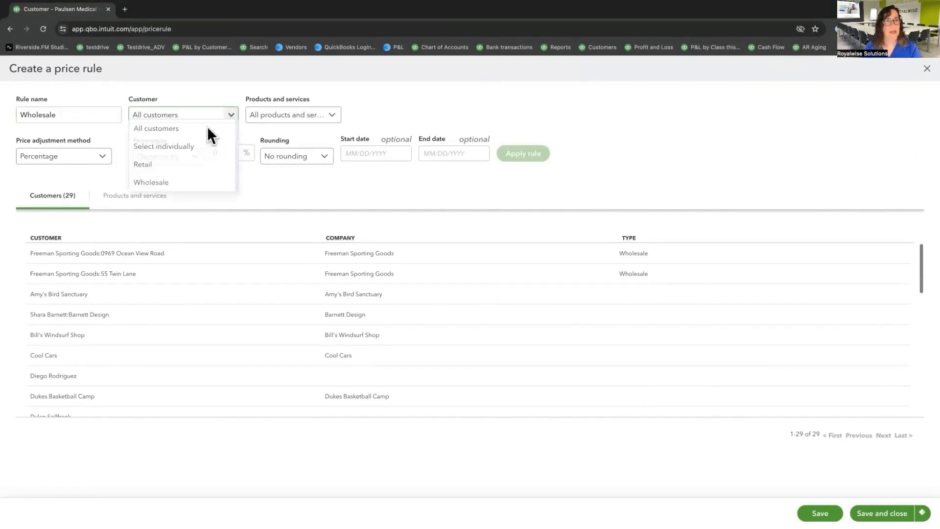
{"action": "left_click", "coordinate": [163, 184]}
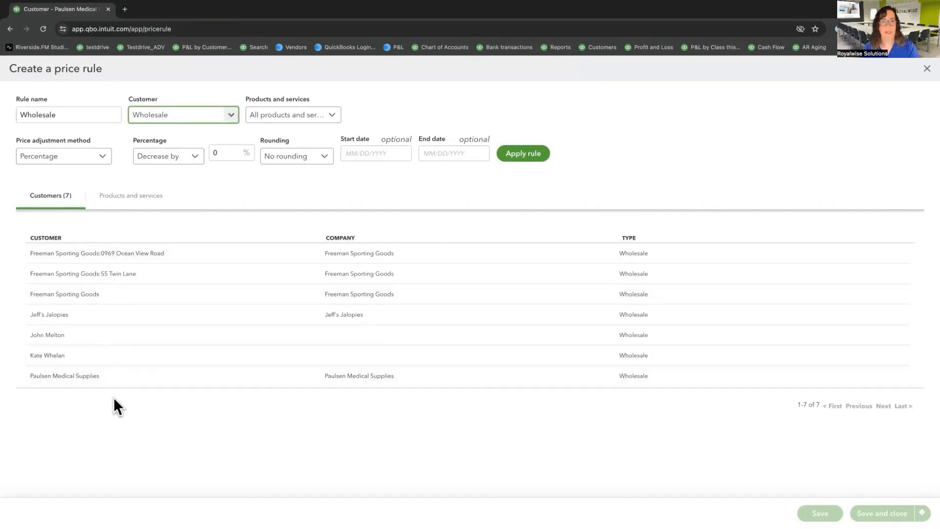
Limit the price rule to the Fountains category of products and services.
{"action": "left_click", "coordinate": [335, 117]}
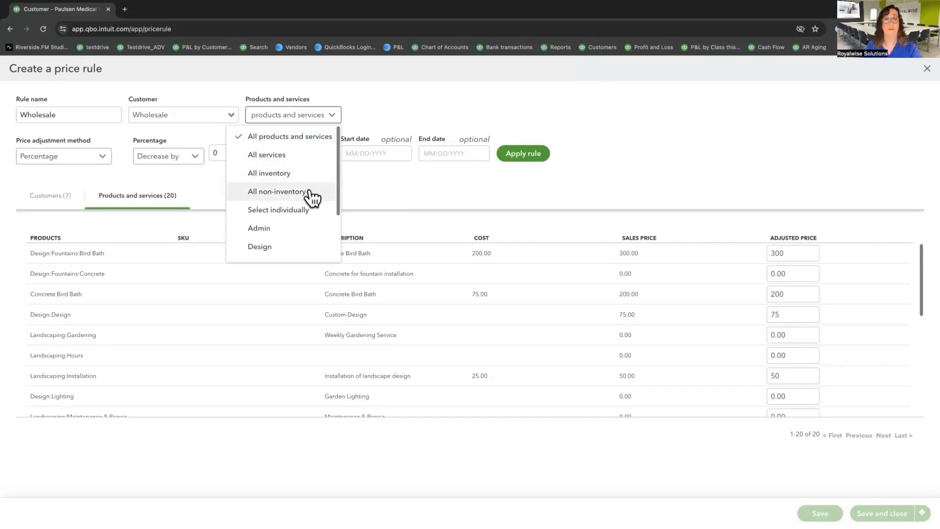
{"action": "scroll", "coordinate": [283, 245], "scroll_direction": "down", "scroll_amount": 3}
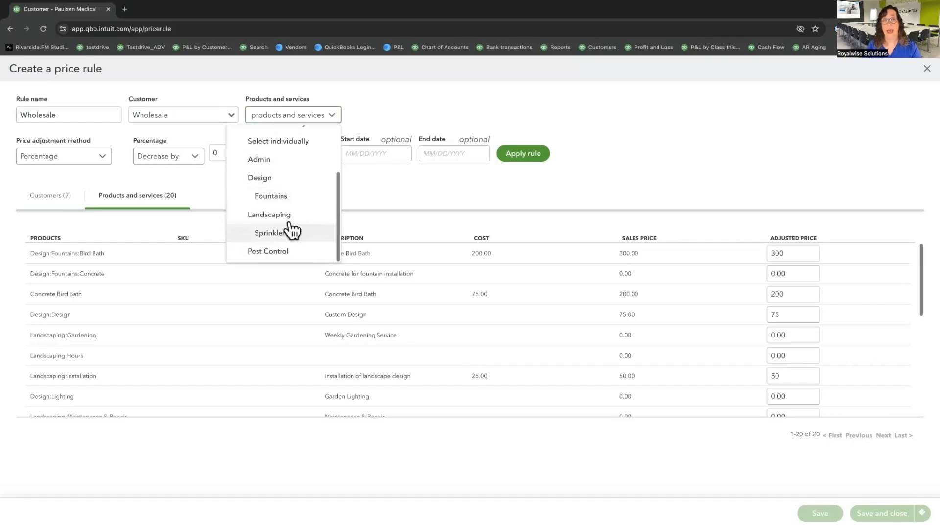
{"action": "left_click", "coordinate": [290, 197]}
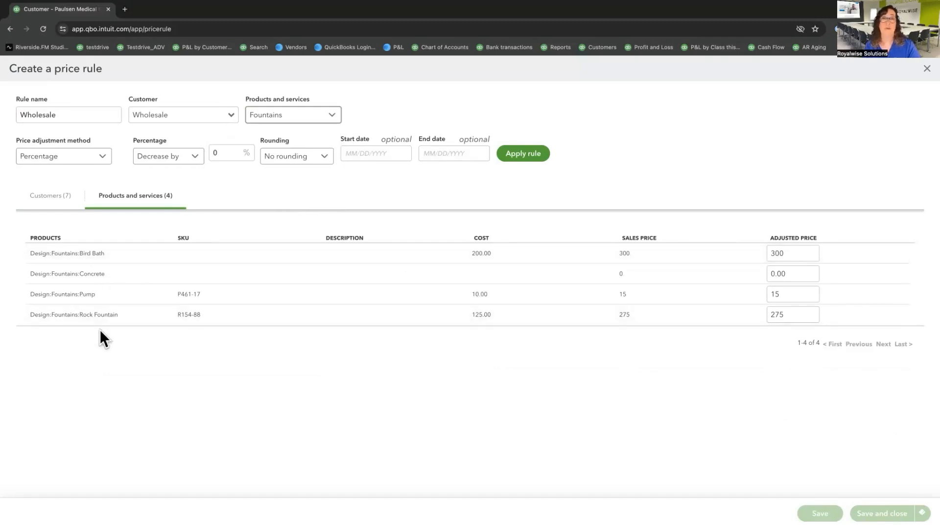
Switch the rule to individually selected products and add a blank product row.
{"action": "left_click", "coordinate": [338, 117]}
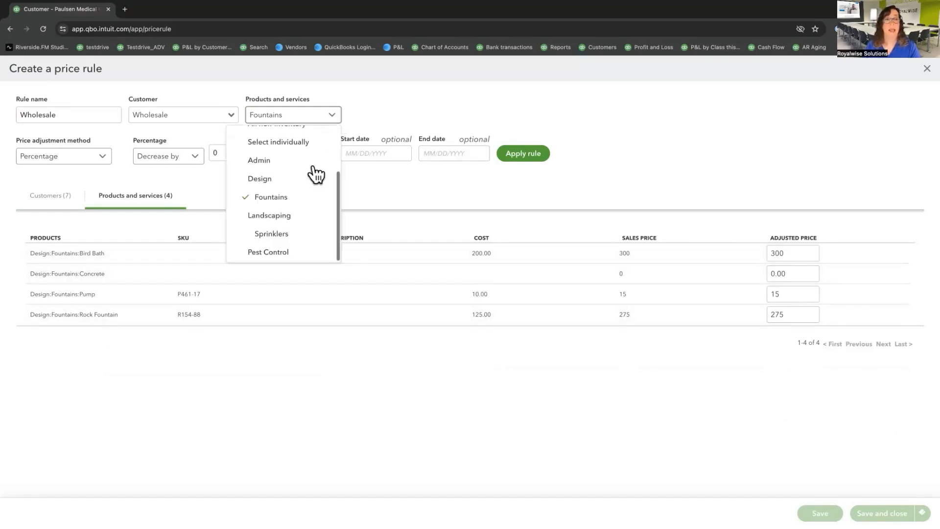
{"action": "left_click", "coordinate": [298, 142]}
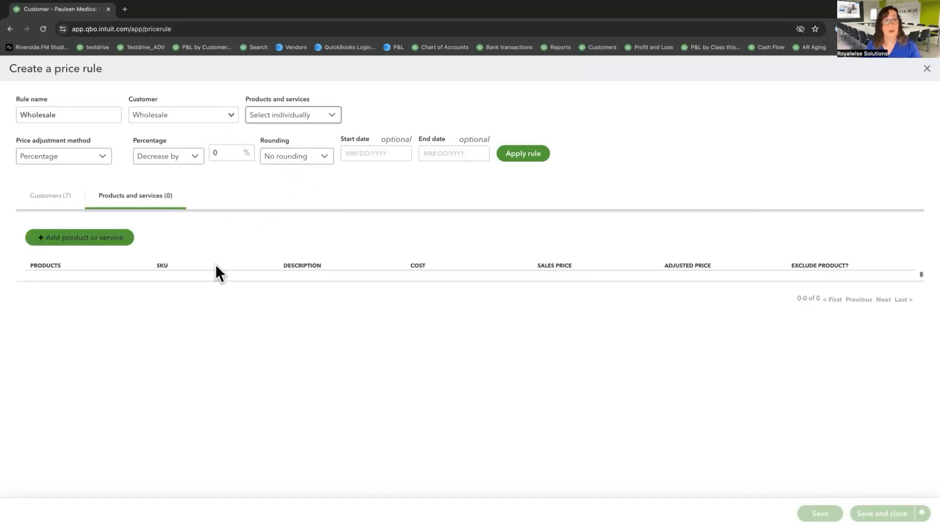
{"action": "left_click", "coordinate": [130, 242]}
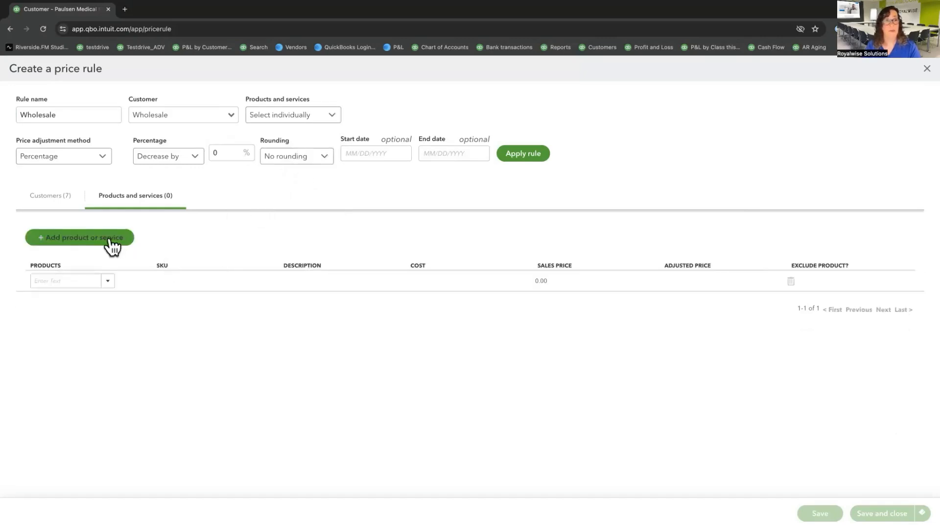
{"action": "left_click", "coordinate": [107, 284]}
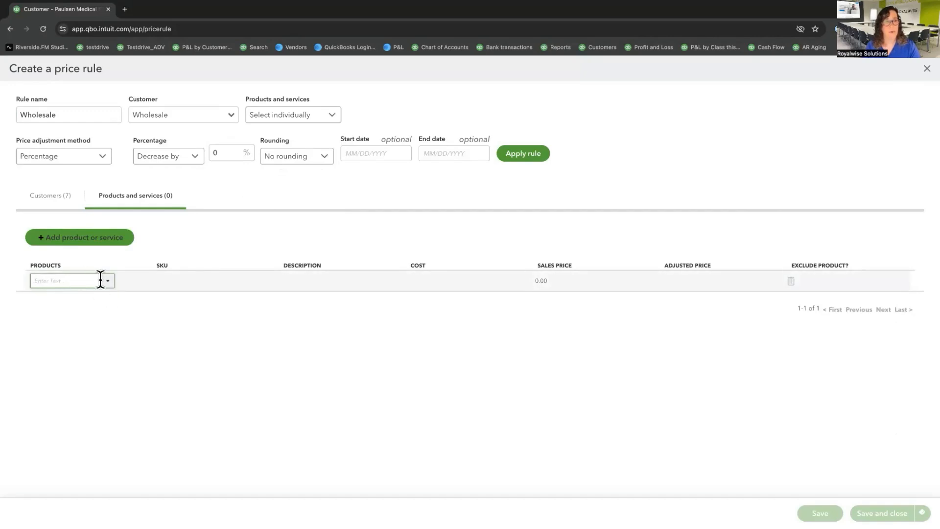
Return the rule's product selection to the Fountains category.
{"action": "left_click", "coordinate": [317, 119]}
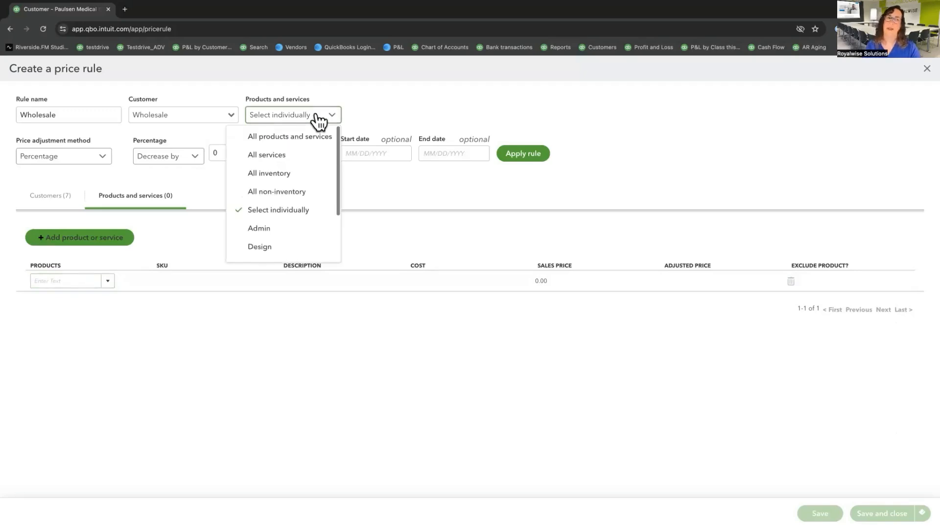
{"action": "scroll", "coordinate": [310, 178], "scroll_direction": "down", "scroll_amount": 3}
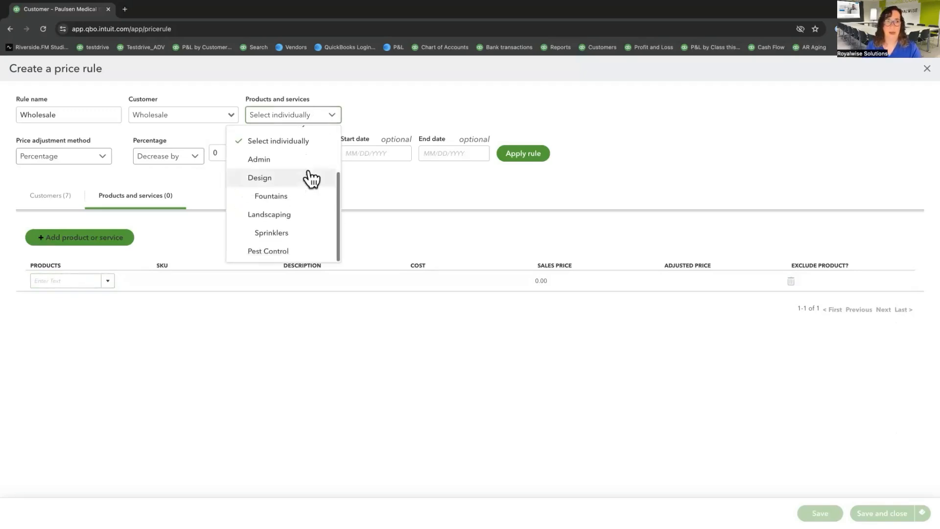
{"action": "left_click", "coordinate": [294, 200]}
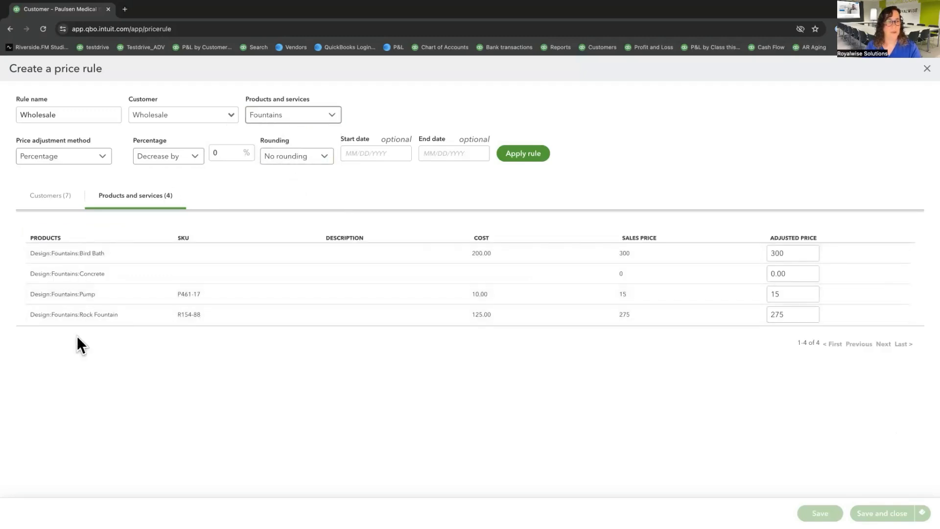
Try the Custom price per item adjustment method and go to the Bird Bath's adjusted price.
{"action": "left_click", "coordinate": [103, 162]}
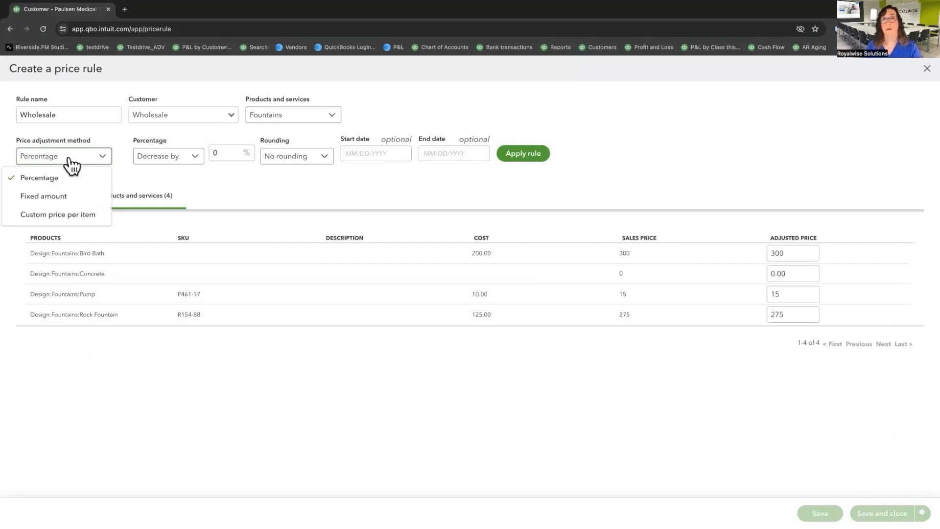
{"action": "left_click", "coordinate": [85, 219]}
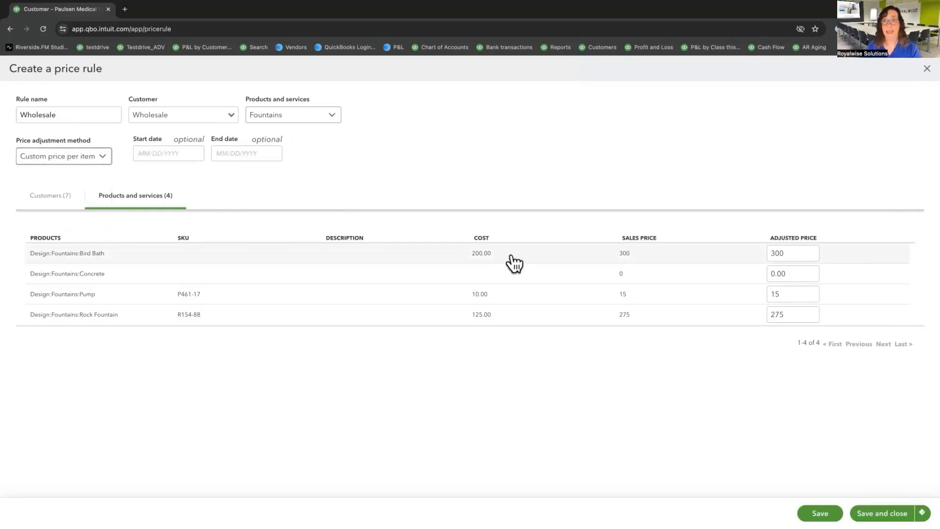
{"action": "left_click", "coordinate": [781, 251]}
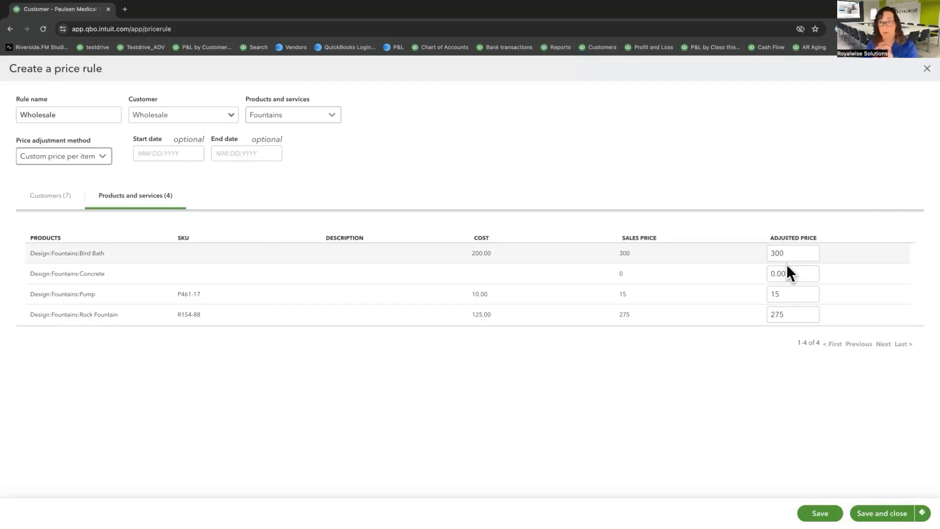
Set the price adjustment method to Percentage with a decrease of 40%.
{"action": "left_click", "coordinate": [75, 162]}
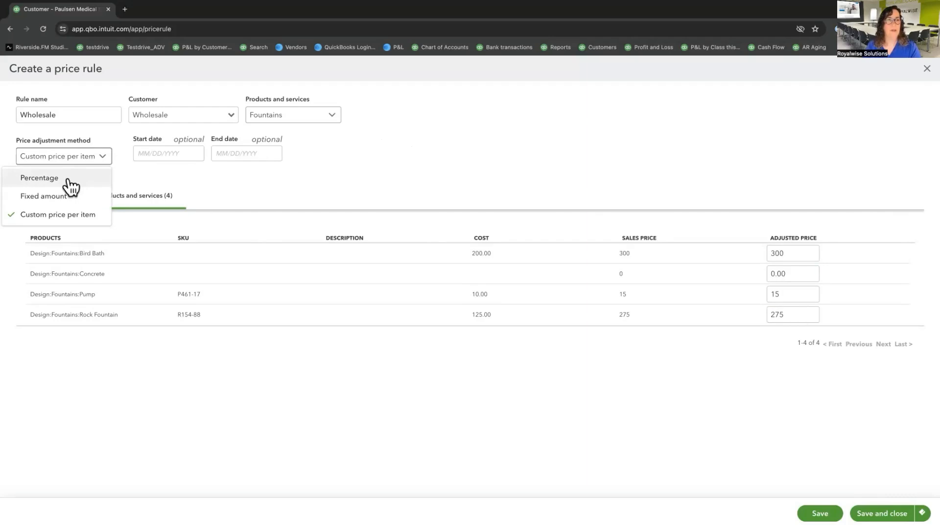
{"action": "left_click", "coordinate": [69, 180]}
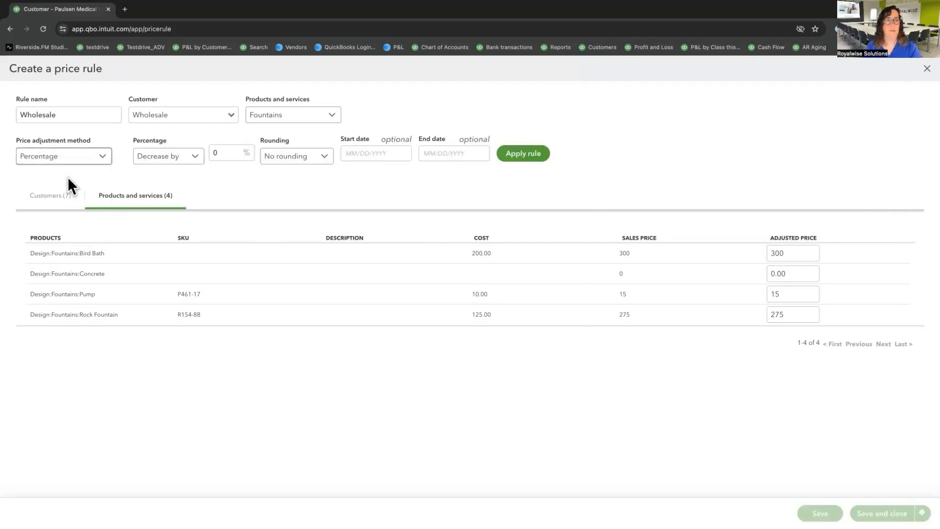
{"action": "left_click", "coordinate": [196, 161]}
{"action": "left_click", "coordinate": [225, 174]}
{"action": "left_click", "coordinate": [212, 153]}
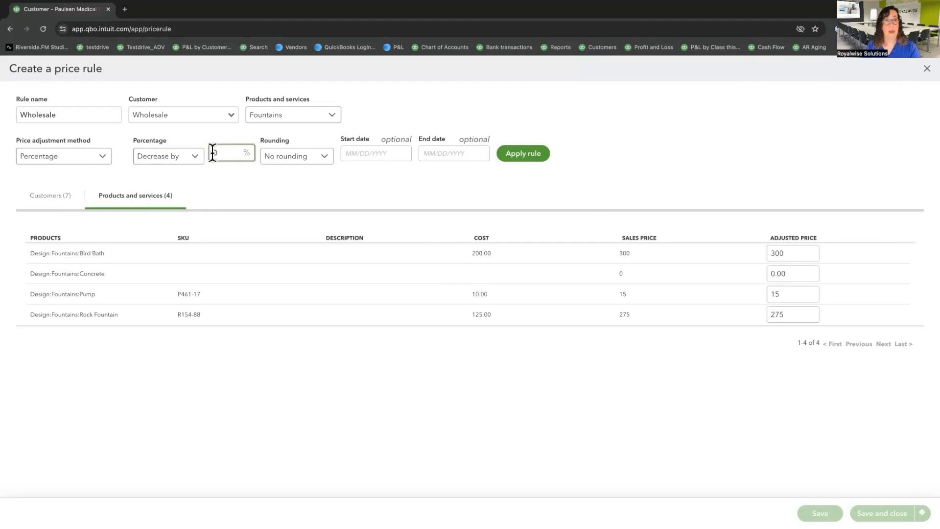
{"action": "type", "text": "40"}
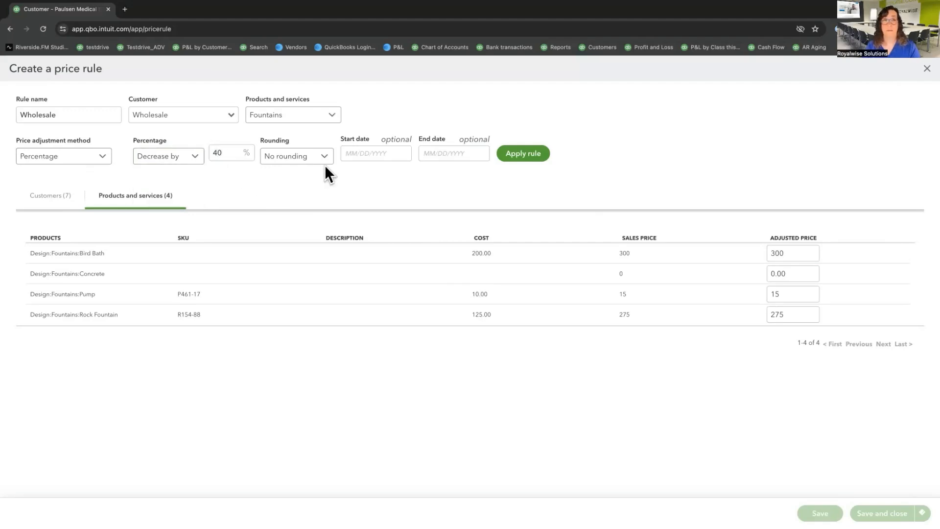
Set the price rule's rounding so that adjusted prices end with .99.
{"action": "left_click", "coordinate": [323, 157]}
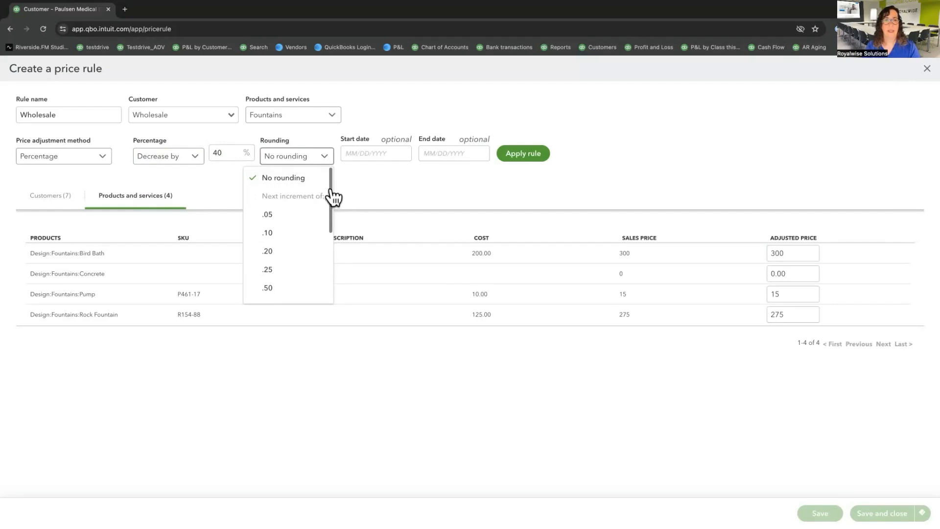
{"action": "scroll", "coordinate": [330, 216], "scroll_direction": "down", "scroll_amount": 2}
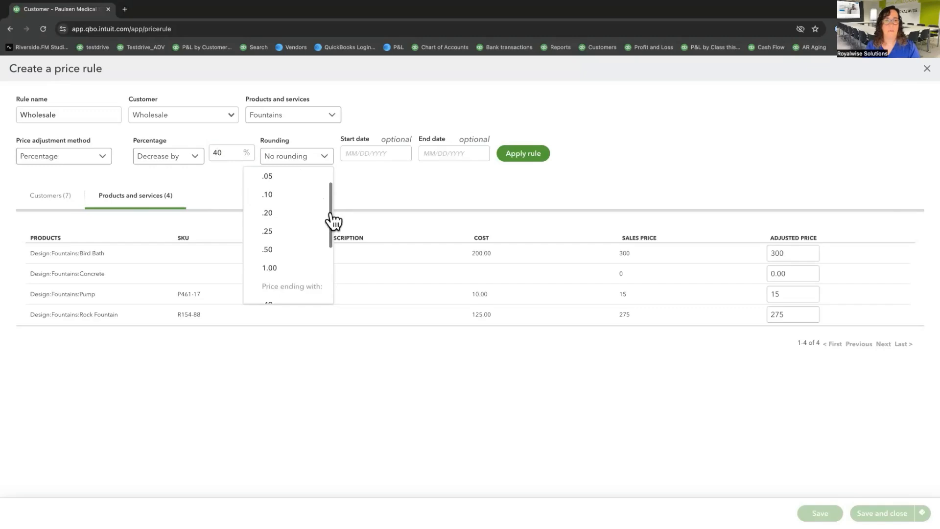
{"action": "left_click", "coordinate": [141, 256]}
{"action": "left_click", "coordinate": [324, 156]}
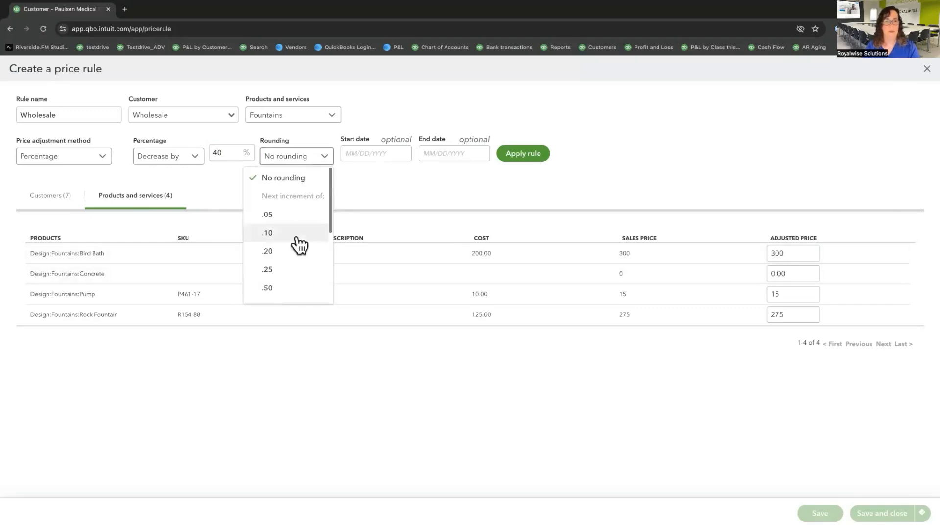
{"action": "scroll", "coordinate": [297, 240], "scroll_direction": "down", "scroll_amount": 5}
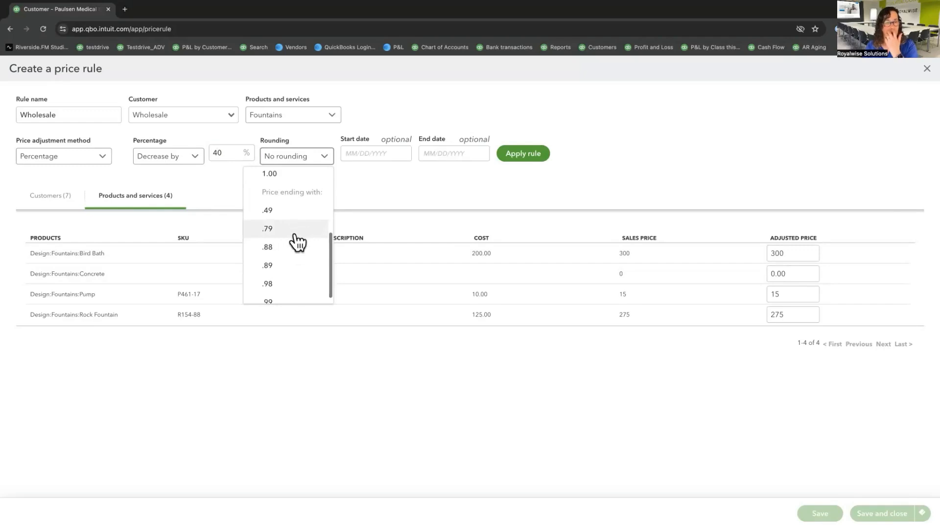
{"action": "scroll", "coordinate": [297, 240], "scroll_direction": "down", "scroll_amount": 2}
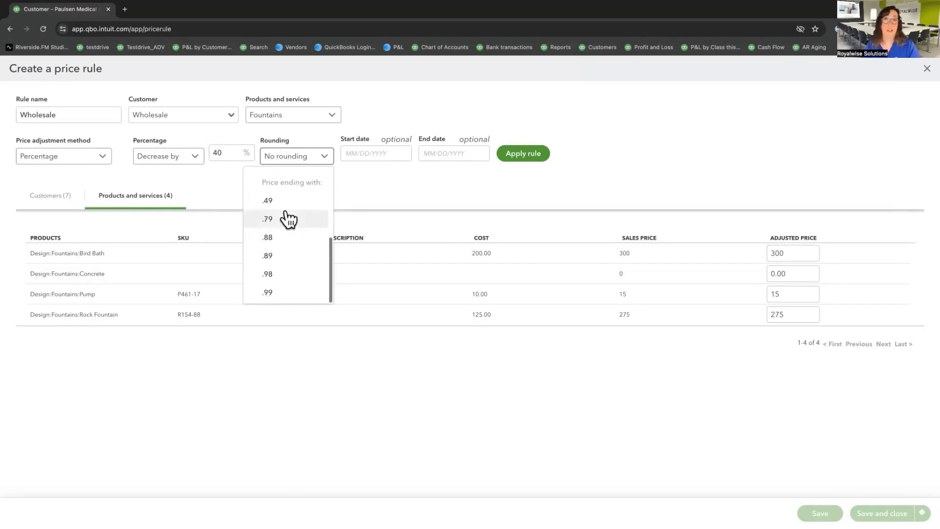
{"action": "left_click", "coordinate": [283, 293]}
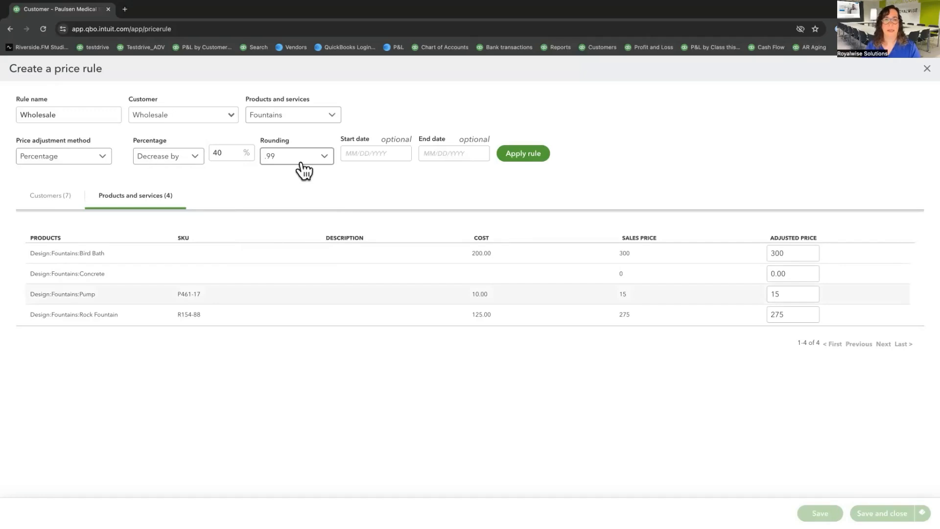
Apply the Wholesale rule without start or end dates, save and close it, and reload the price rules list.
{"action": "left_click", "coordinate": [365, 153]}
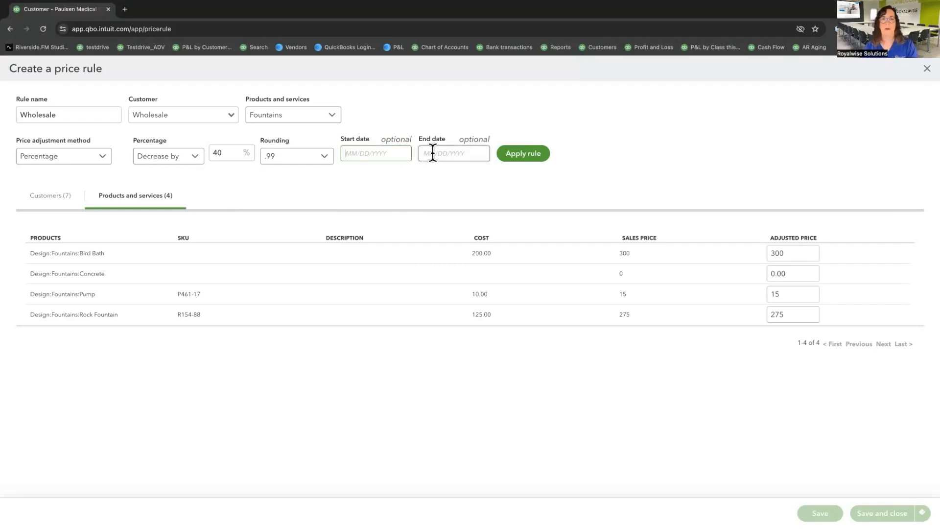
{"action": "left_click", "coordinate": [524, 155]}
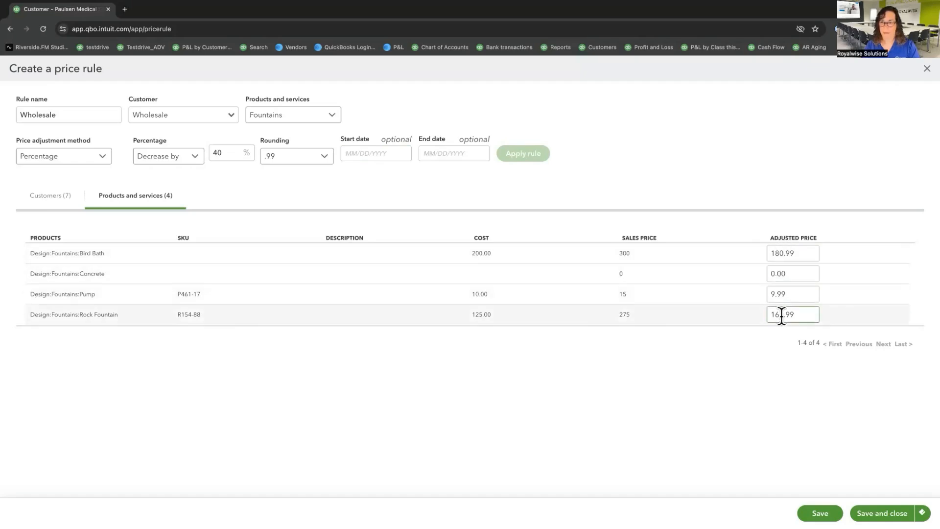
{"action": "left_click", "coordinate": [880, 511]}
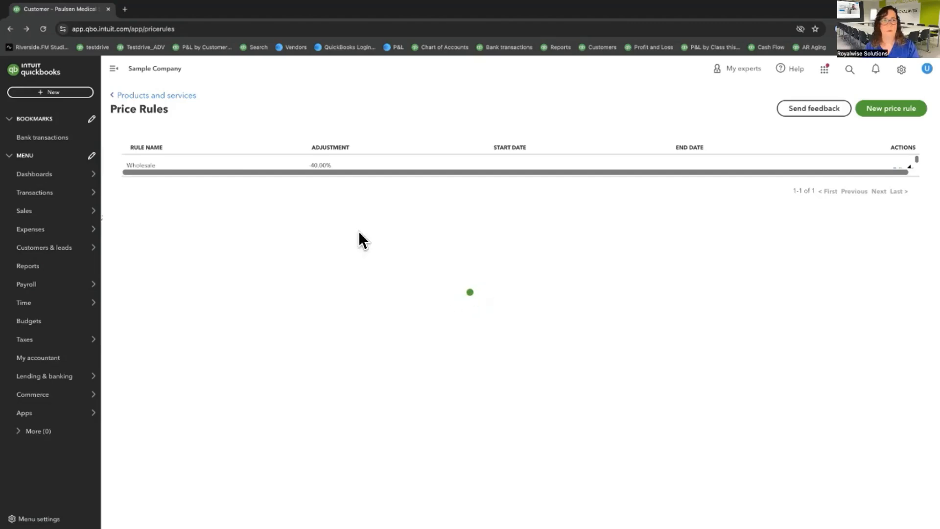
{"action": "left_click", "coordinate": [43, 28]}
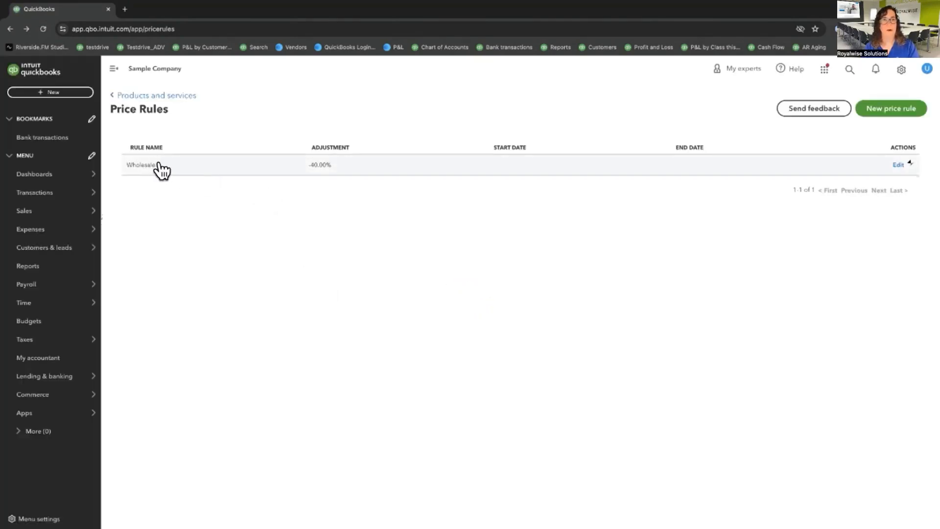
Create a new invoice for the first sub-customer listed under Freeman Sporting Goods.
{"action": "left_click", "coordinate": [55, 91]}
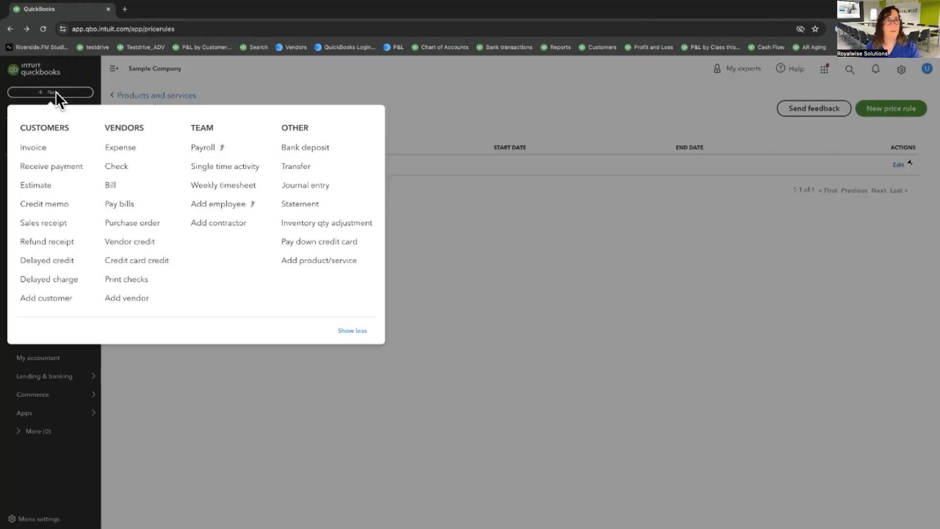
{"action": "left_click", "coordinate": [39, 154]}
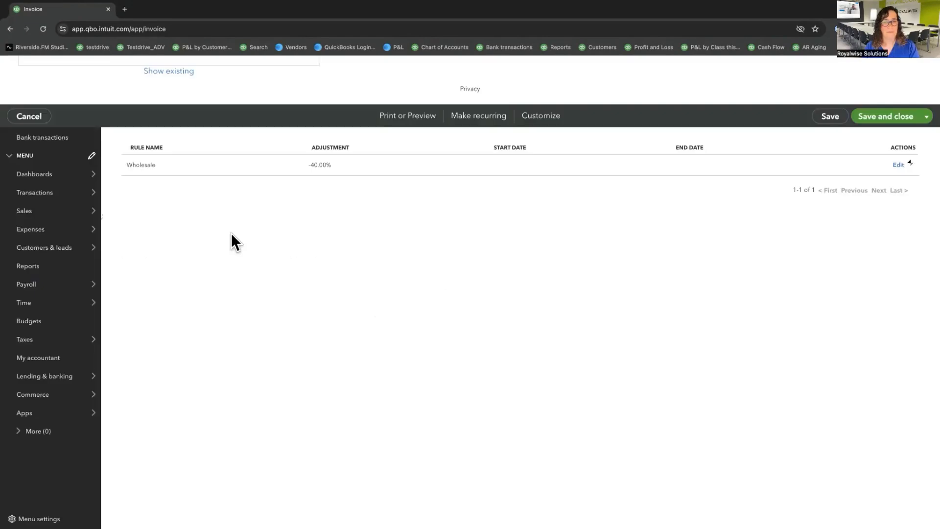
{"action": "left_click", "coordinate": [119, 114]}
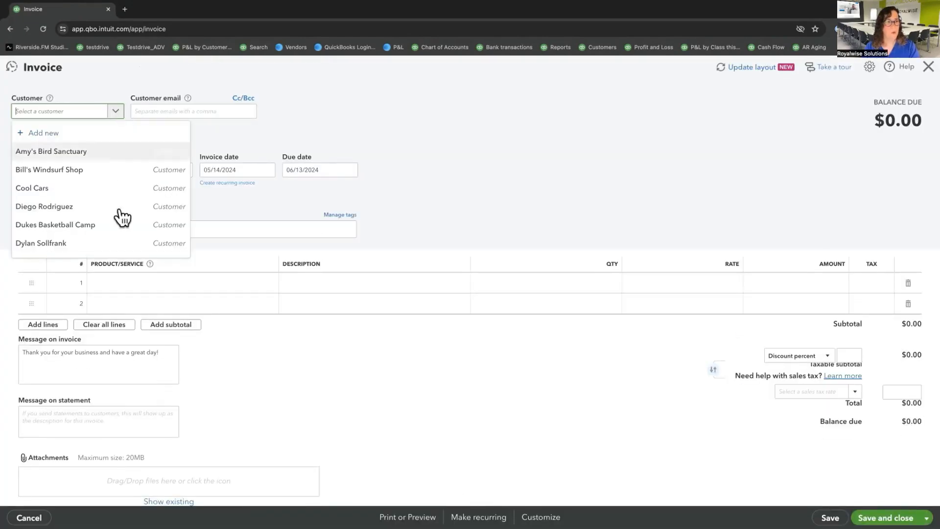
{"action": "scroll", "coordinate": [122, 220], "scroll_direction": "down", "scroll_amount": 1}
{"action": "scroll", "coordinate": [121, 219], "scroll_direction": "down", "scroll_amount": 1}
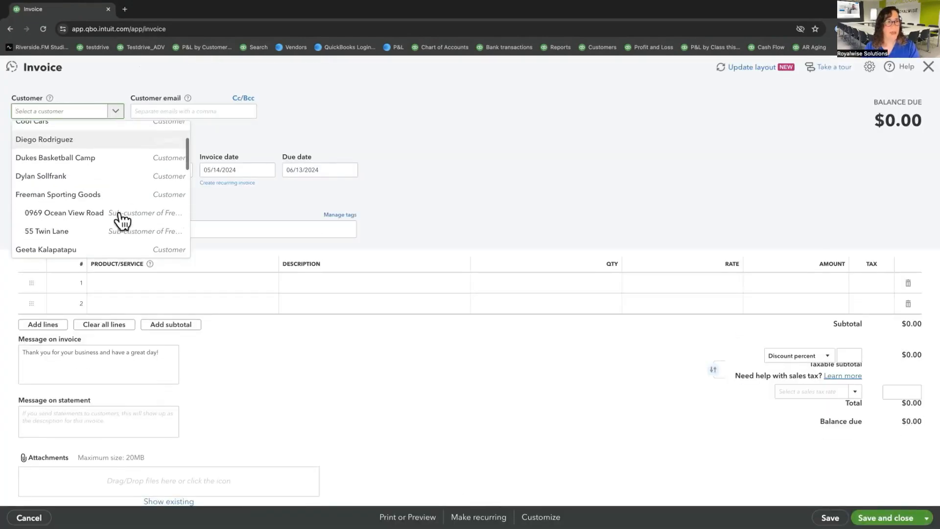
{"action": "left_click", "coordinate": [82, 214]}
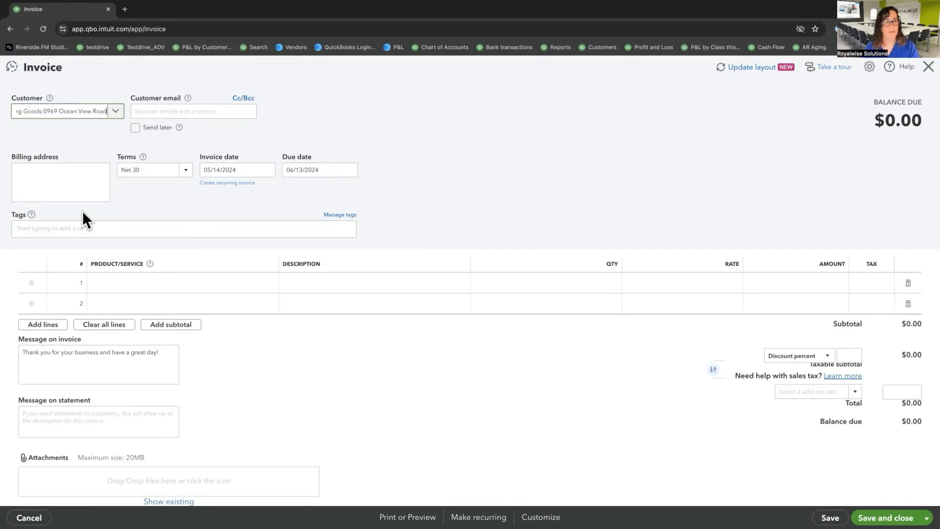
Add the Bird Bath product from the Design > Fountains category to the invoice's first line.
{"action": "left_click", "coordinate": [171, 289]}
{"action": "left_click", "coordinate": [268, 284]}
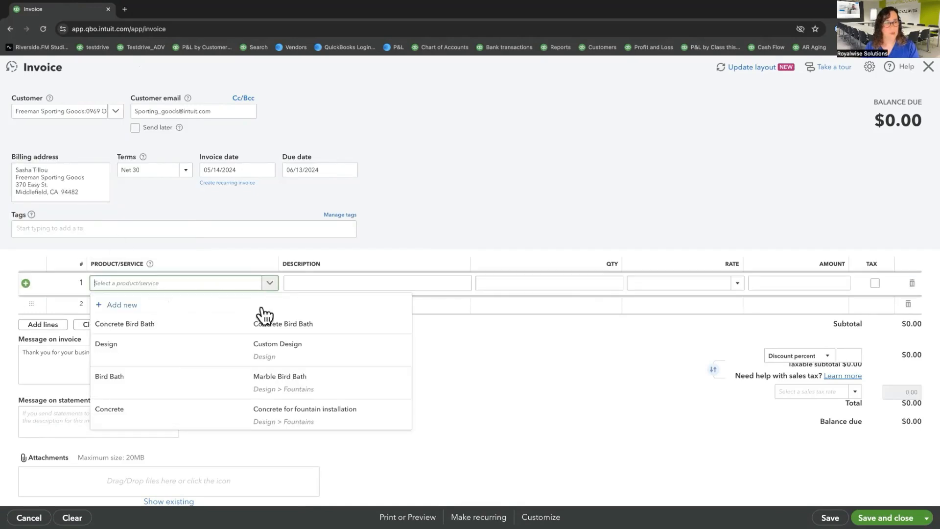
{"action": "scroll", "coordinate": [267, 381], "scroll_direction": "down", "scroll_amount": 1}
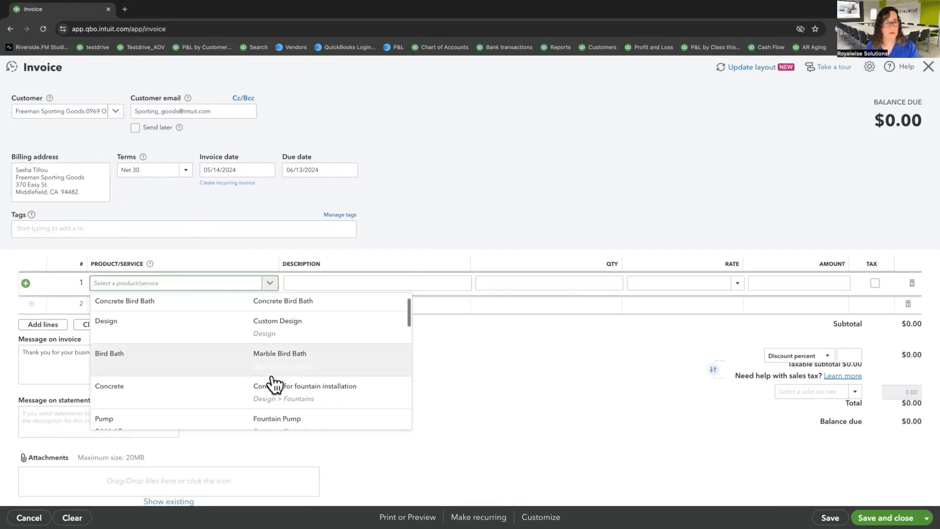
{"action": "left_click", "coordinate": [290, 359]}
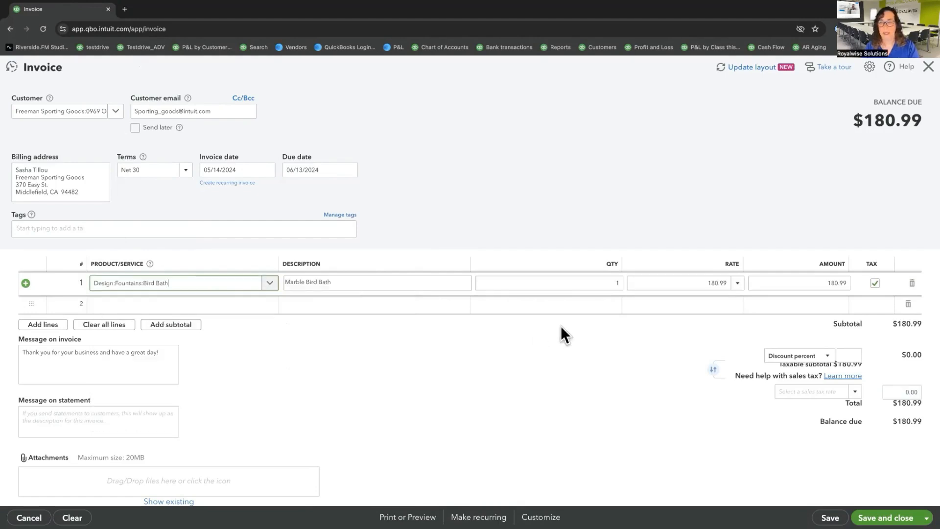
Review the rate choices for the Bird Bath line and try the Default sales rate of 300.
{"action": "left_click", "coordinate": [737, 283]}
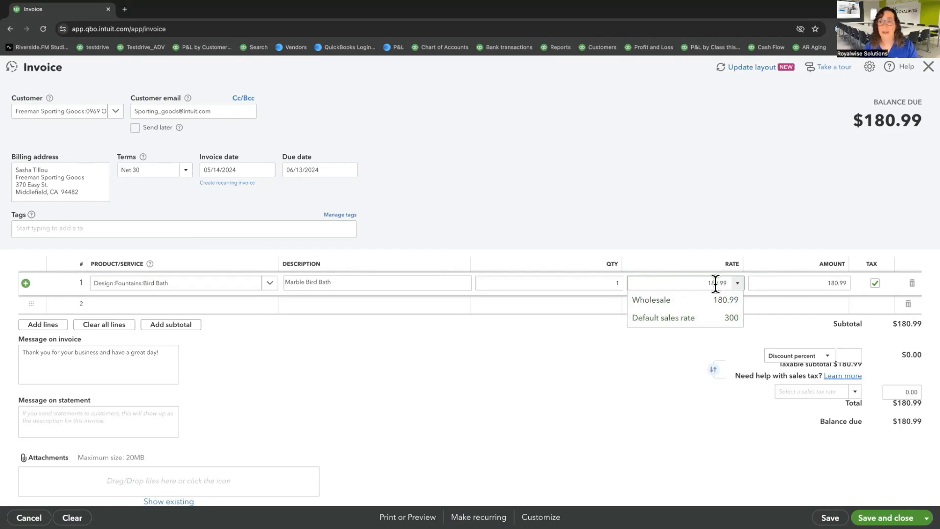
{"action": "left_click", "coordinate": [692, 251]}
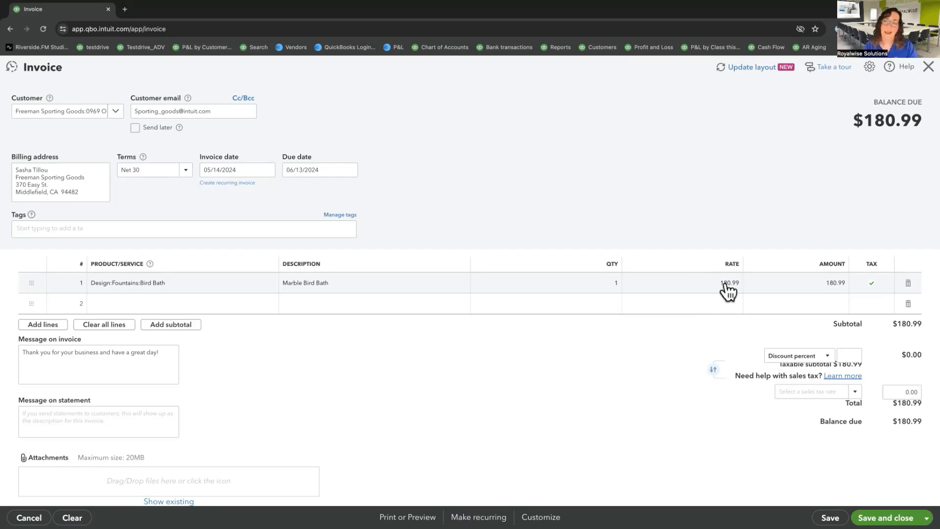
{"action": "left_click", "coordinate": [724, 284]}
{"action": "left_click", "coordinate": [737, 283]}
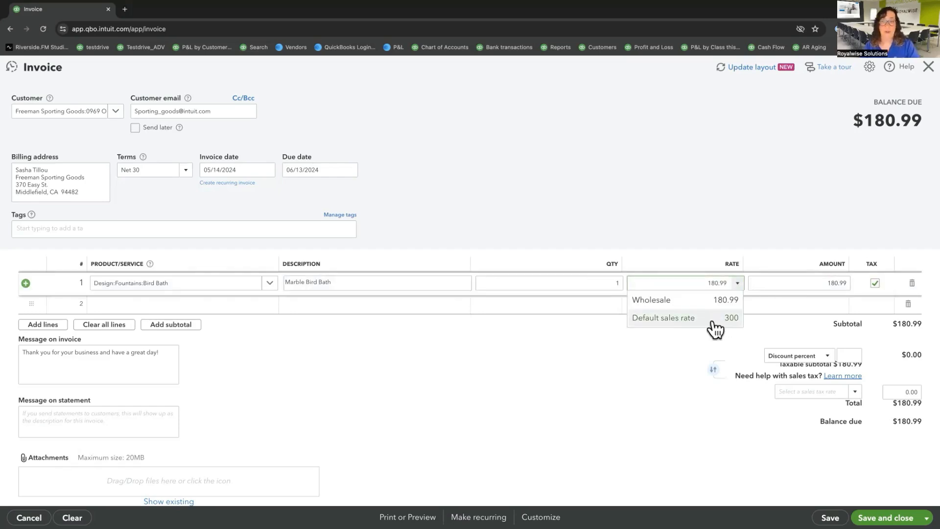
{"action": "type", "text": "300"}
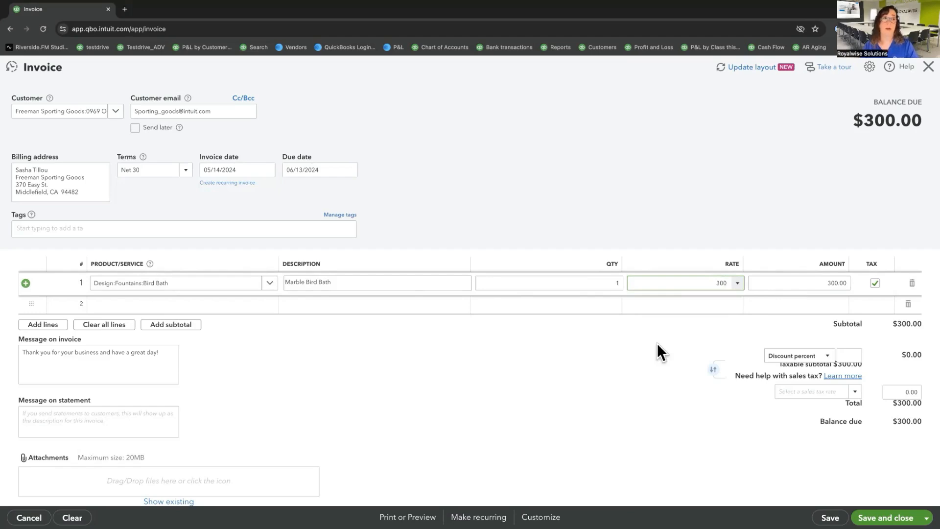
Set the Bird Bath line to the Wholesale rate of 180.99, and save and close the invoice.
{"action": "left_click", "coordinate": [737, 284]}
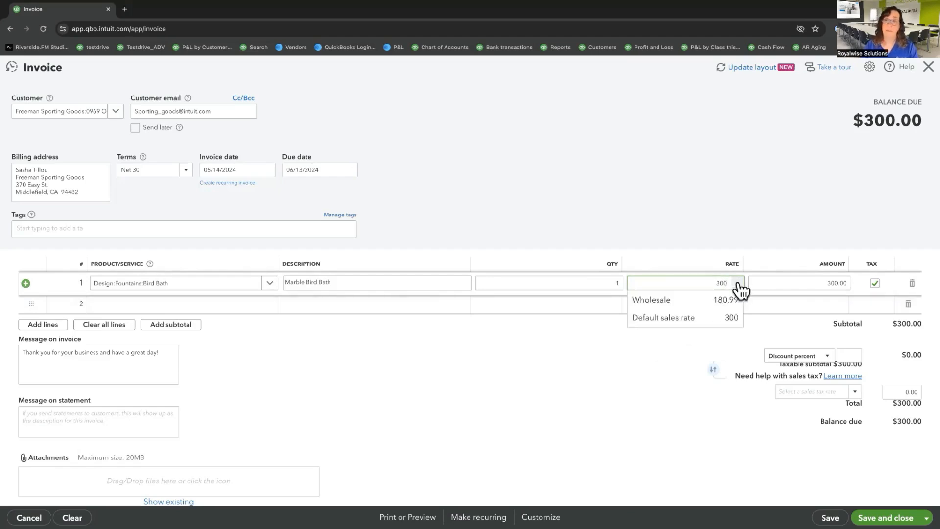
{"action": "left_click", "coordinate": [656, 300]}
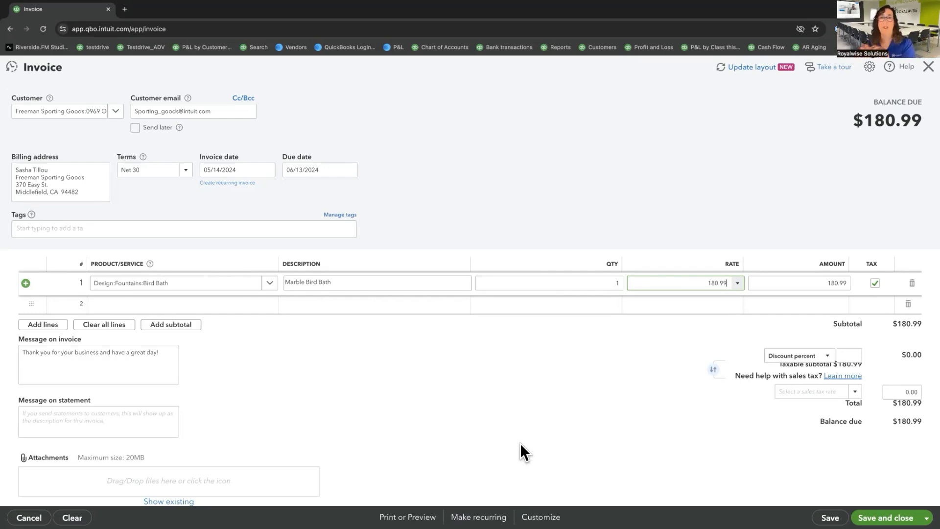
{"action": "left_click", "coordinate": [881, 515]}
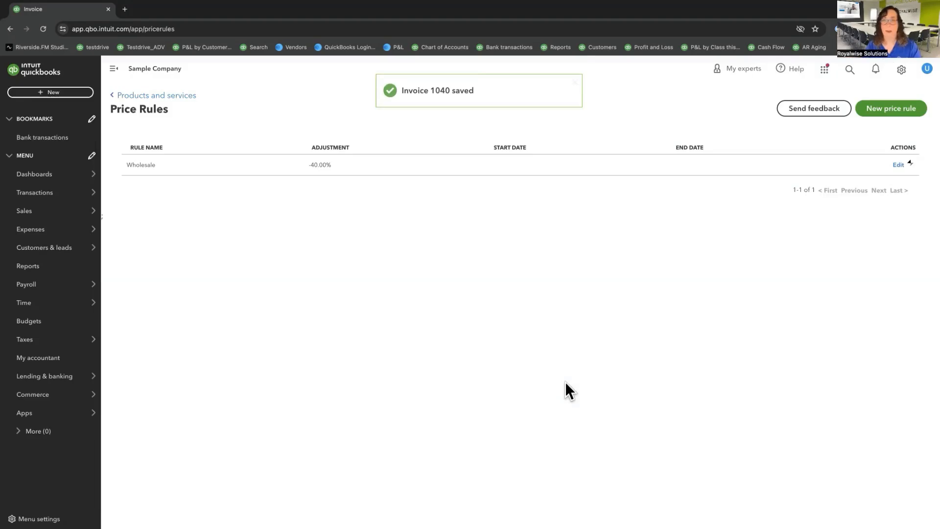